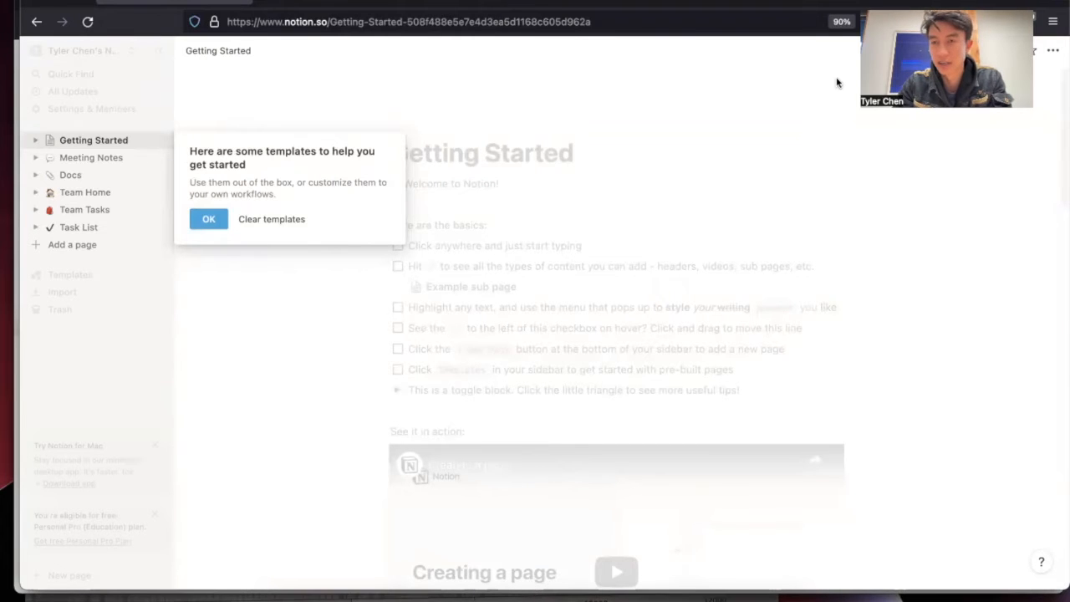
- Close the 'Here are some templates to help you get started' tip with OK
{"action": "left_click", "coordinate": [204, 223]}
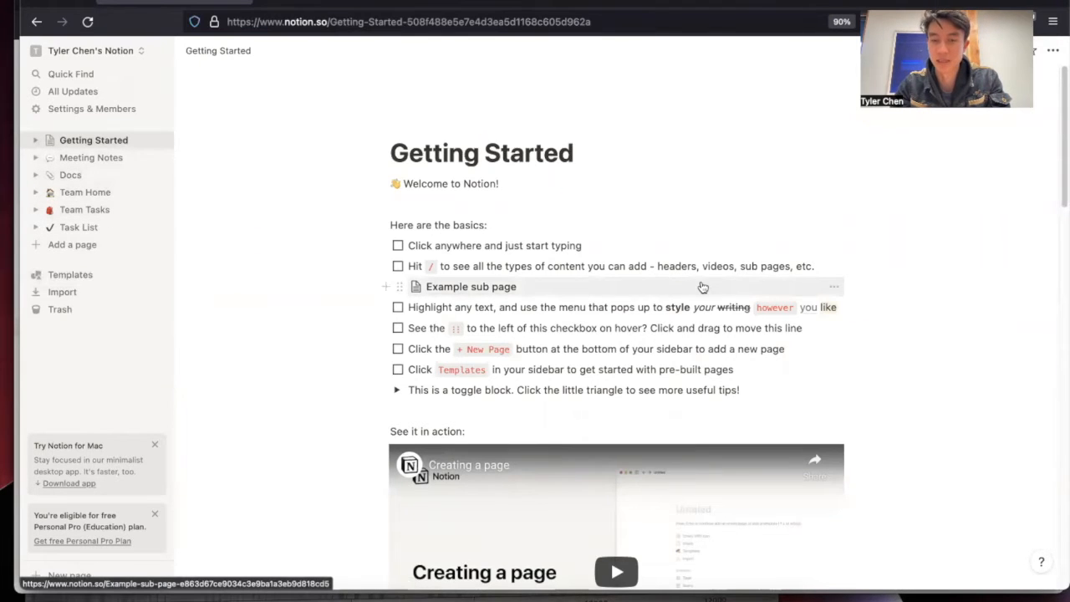
{"action": "scroll", "coordinate": [702, 286], "scroll_direction": "down", "scroll_amount": 2}
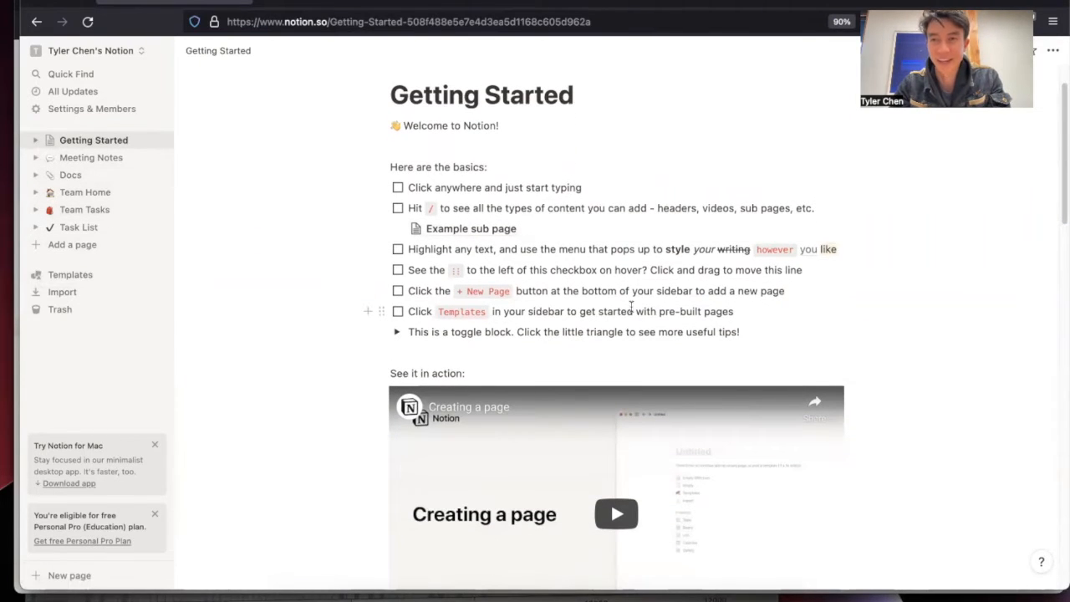
{"action": "scroll", "coordinate": [626, 317], "scroll_direction": "down", "scroll_amount": 10}
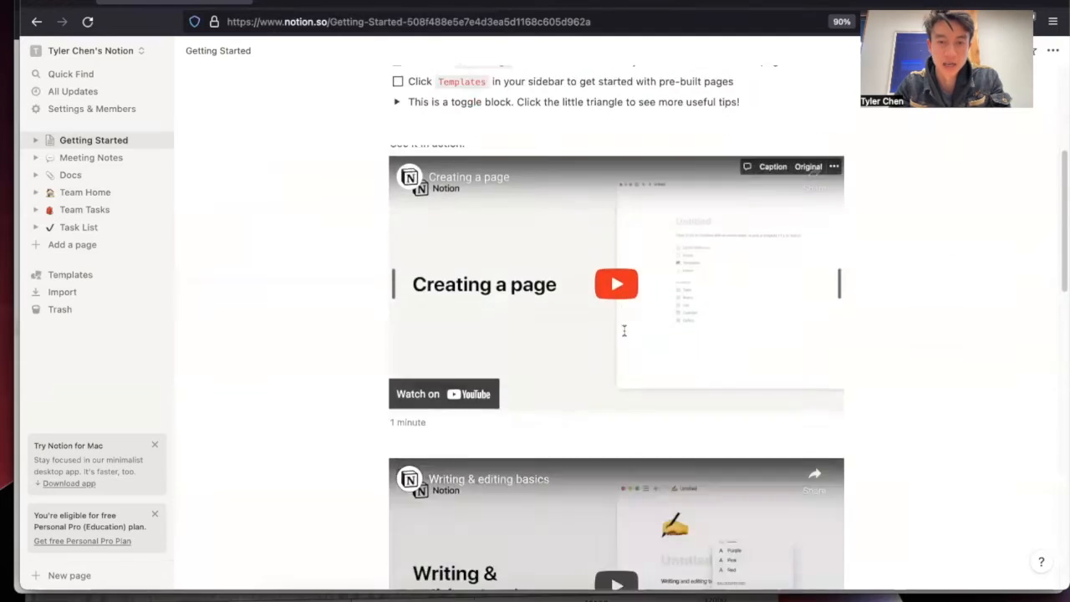
{"action": "scroll", "coordinate": [624, 335], "scroll_direction": "up", "scroll_amount": 15}
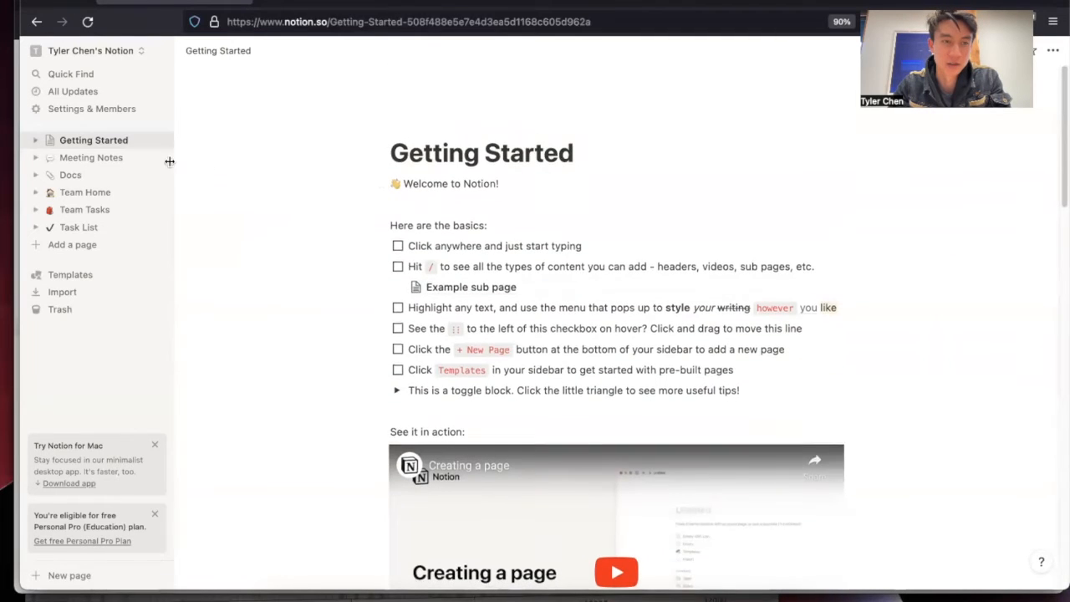
{"action": "mouse_move", "coordinate": [154, 162]}
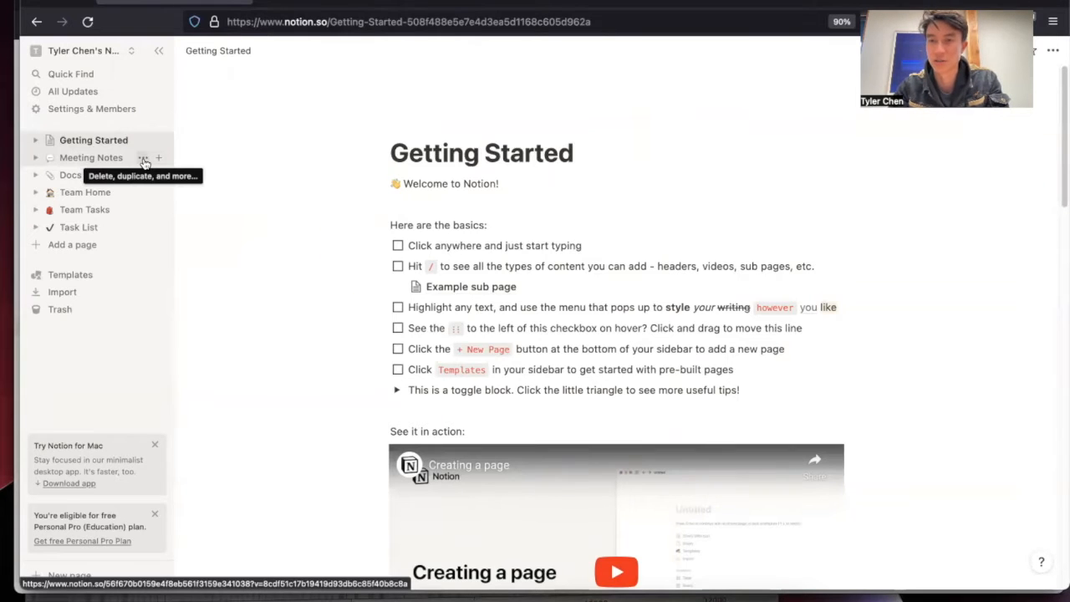
- Delete the Getting Started, Meeting Notes and Docs pages from the sidebar
{"action": "left_click", "coordinate": [144, 140]}
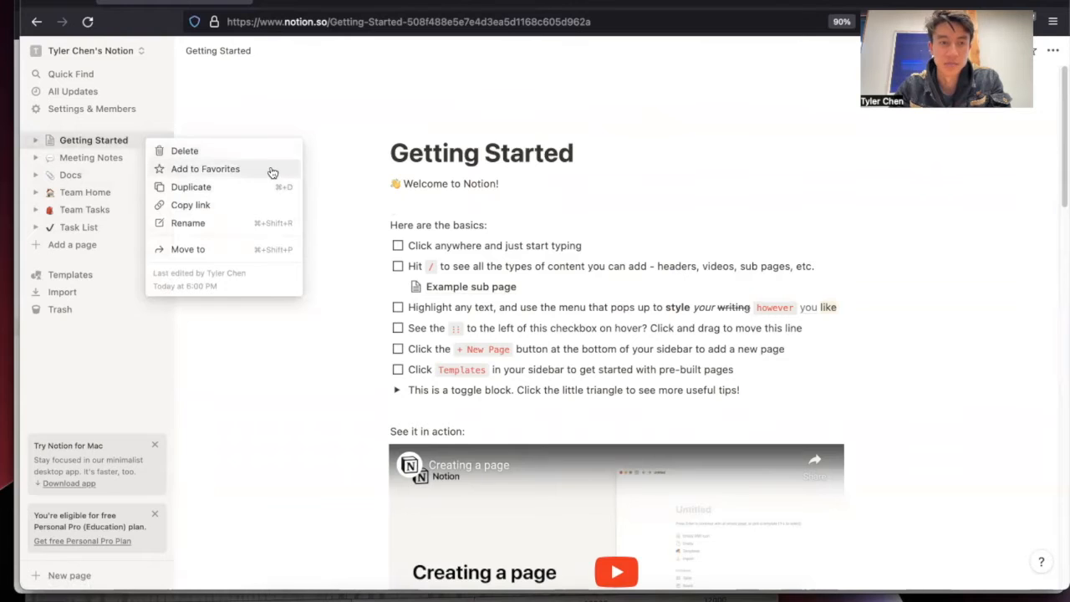
{"action": "left_click", "coordinate": [222, 153]}
{"action": "left_click", "coordinate": [144, 140]}
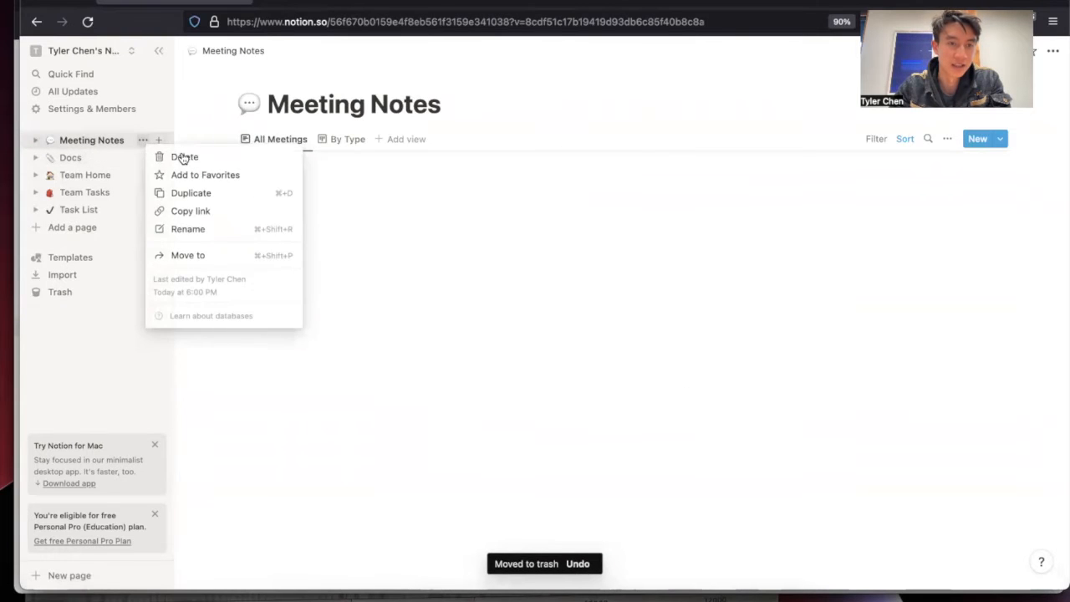
{"action": "left_click", "coordinate": [179, 157]}
{"action": "left_click", "coordinate": [142, 139]}
{"action": "left_click", "coordinate": [179, 156]}
- Delete Team Home, Team Tasks and Task List, then check the workspace switcher
{"action": "left_click", "coordinate": [143, 140]}
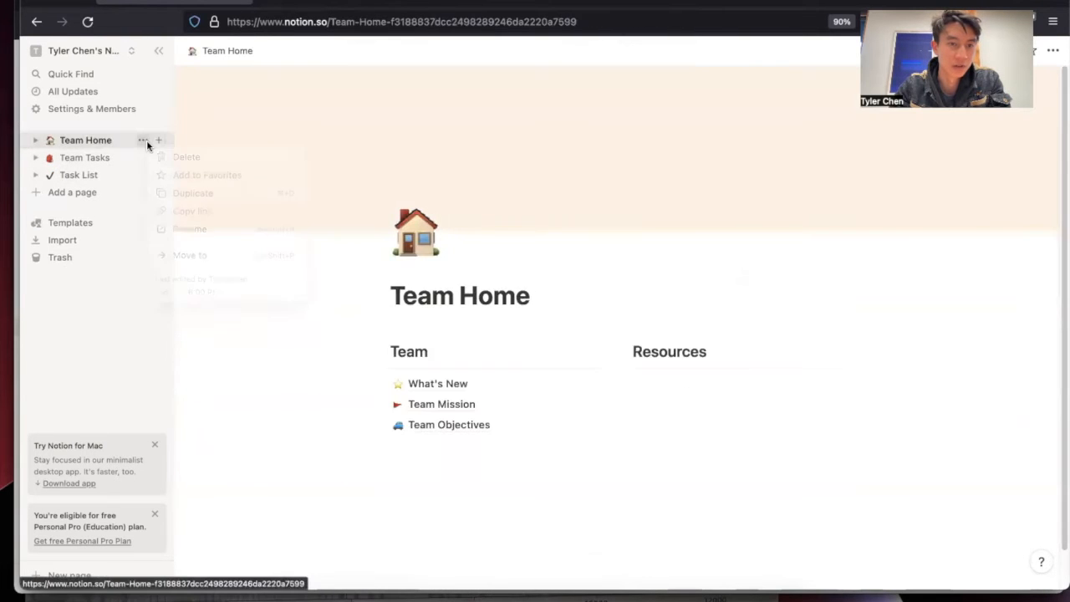
{"action": "left_click", "coordinate": [179, 156]}
{"action": "left_click", "coordinate": [143, 140]}
{"action": "left_click", "coordinate": [179, 155]}
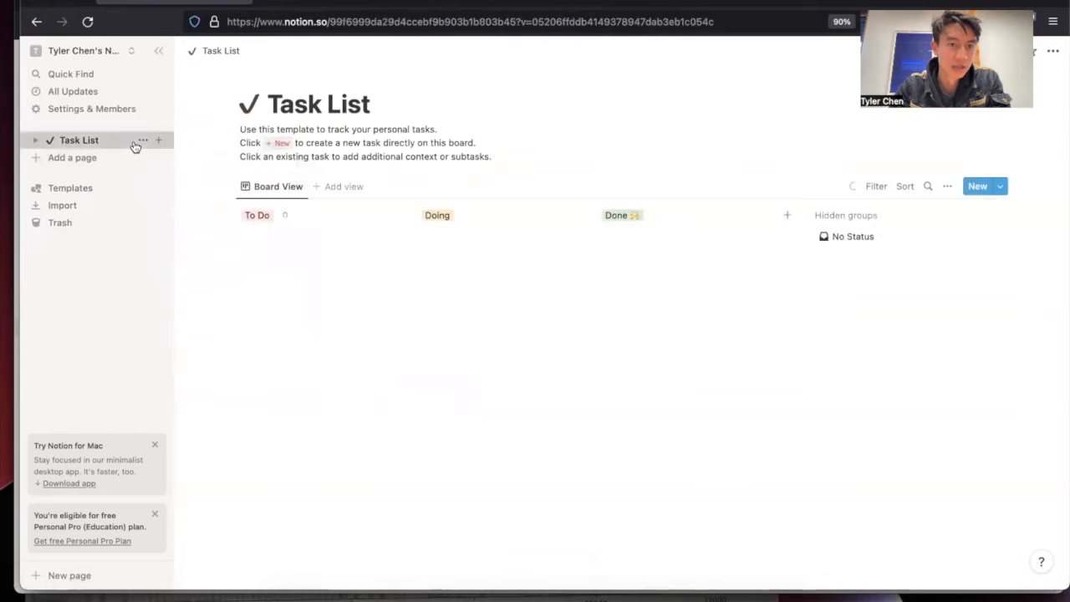
{"action": "left_click", "coordinate": [142, 139]}
{"action": "left_click", "coordinate": [179, 152]}
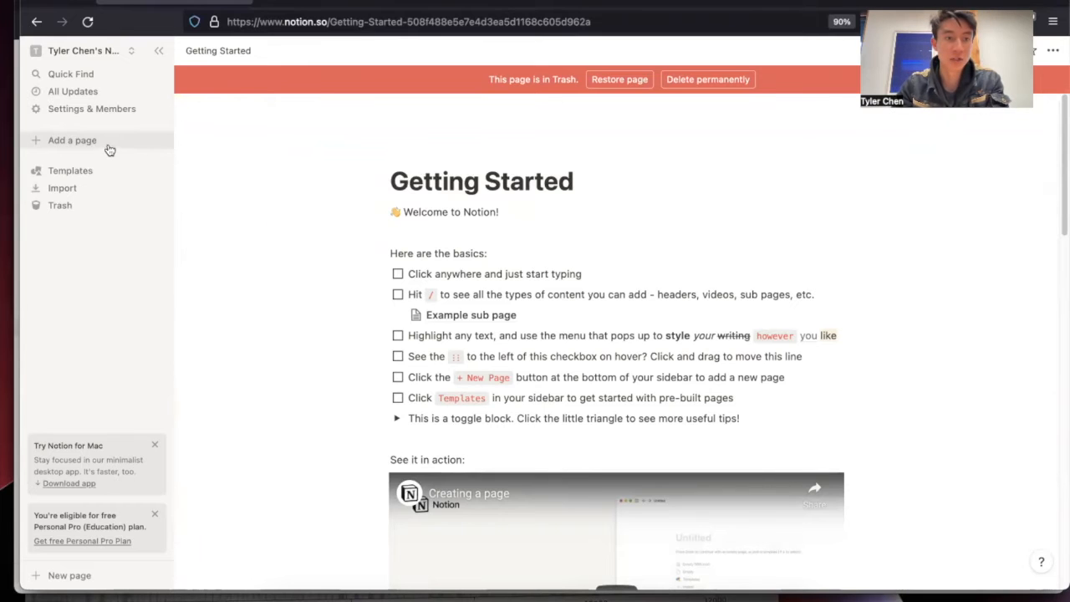
{"action": "left_click", "coordinate": [115, 50]}
{"action": "left_click", "coordinate": [112, 105]}
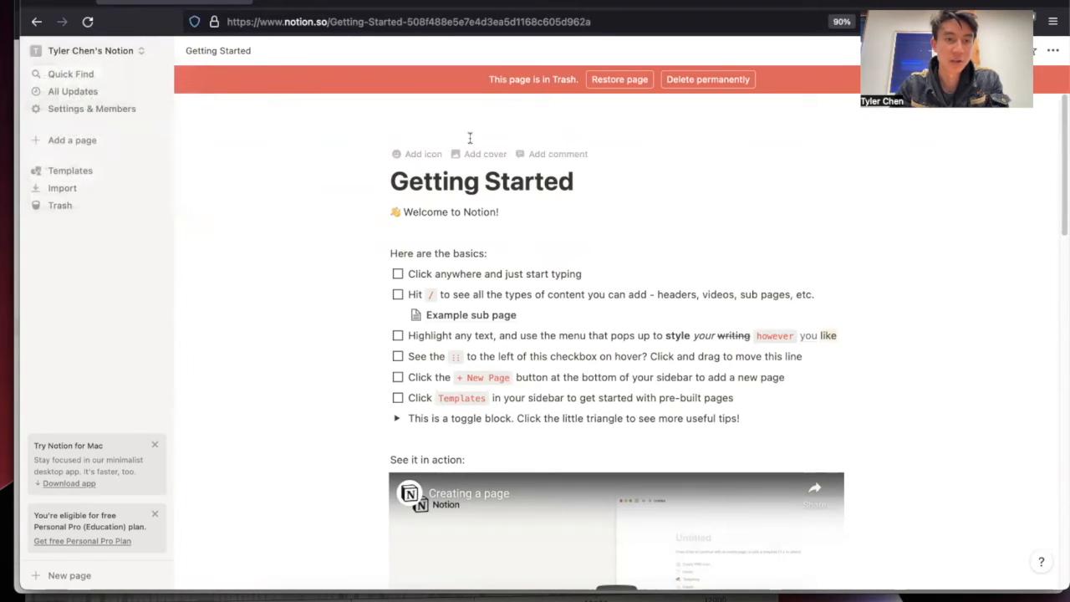
- Create a new page titled with the owner's name plus 'Frugal Science Lab Notebook'
{"action": "left_click", "coordinate": [86, 141]}
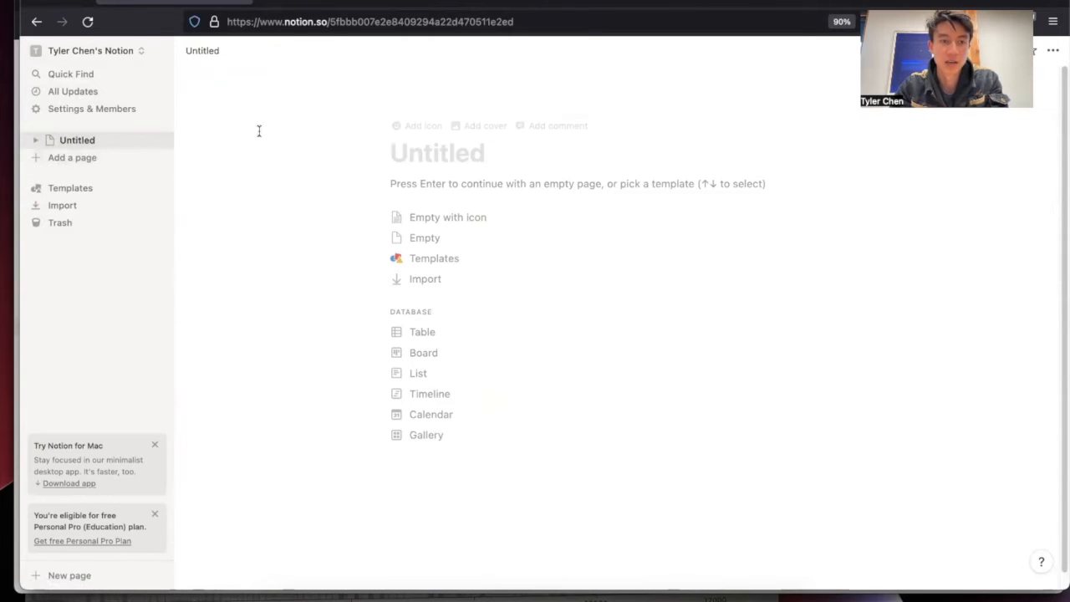
{"action": "type", "text": "Tyler's Frugla"}
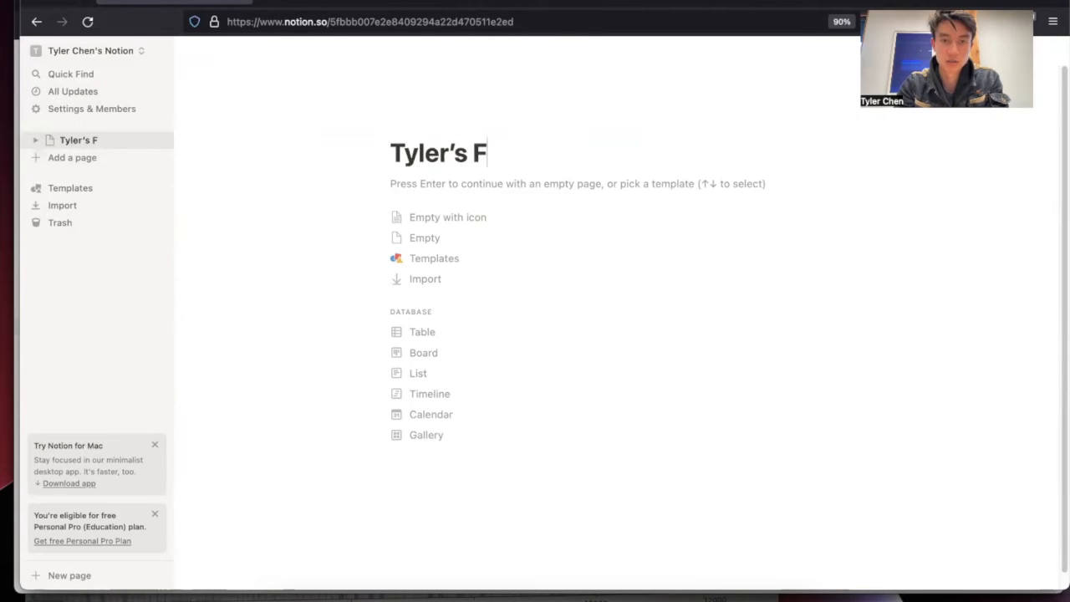
{"action": "key", "text": "BackSpace"}
{"action": "type", "text": "al Science Lab Notebook"}
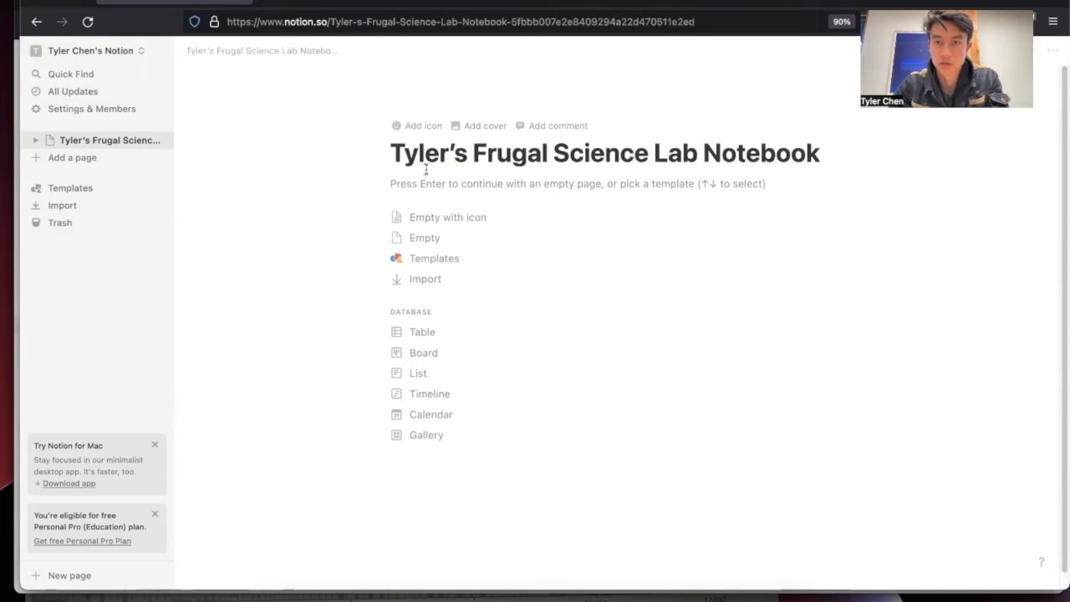
- Give the page the dizzy-star emoji icon and start it as an Empty page
{"action": "left_click", "coordinate": [422, 126]}
{"action": "left_click", "coordinate": [418, 149]}
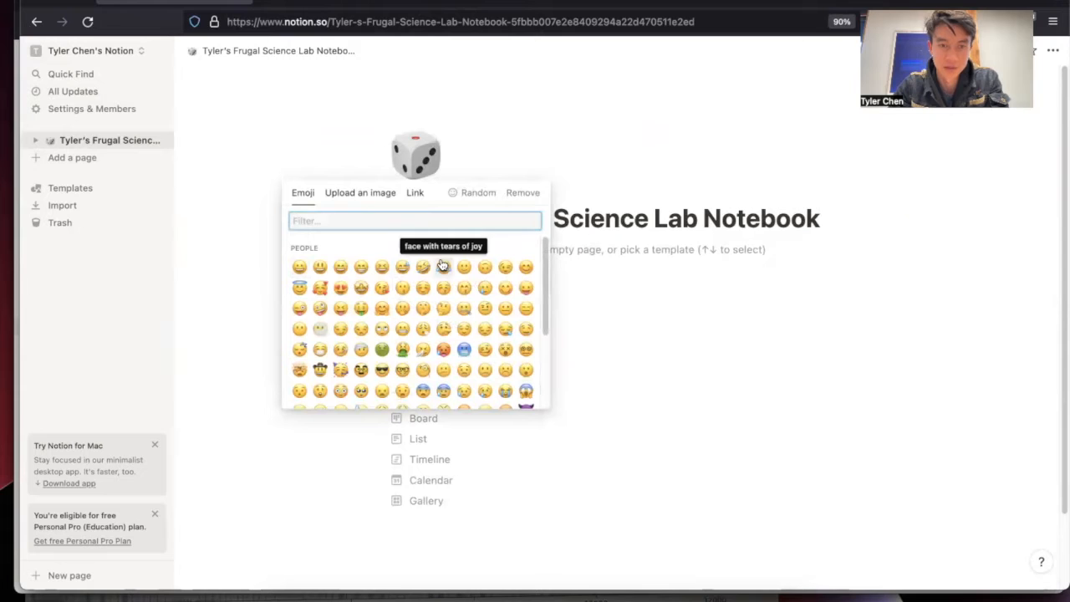
{"action": "scroll", "coordinate": [443, 266], "scroll_direction": "down", "scroll_amount": 3}
{"action": "scroll", "coordinate": [441, 274], "scroll_direction": "down", "scroll_amount": 2}
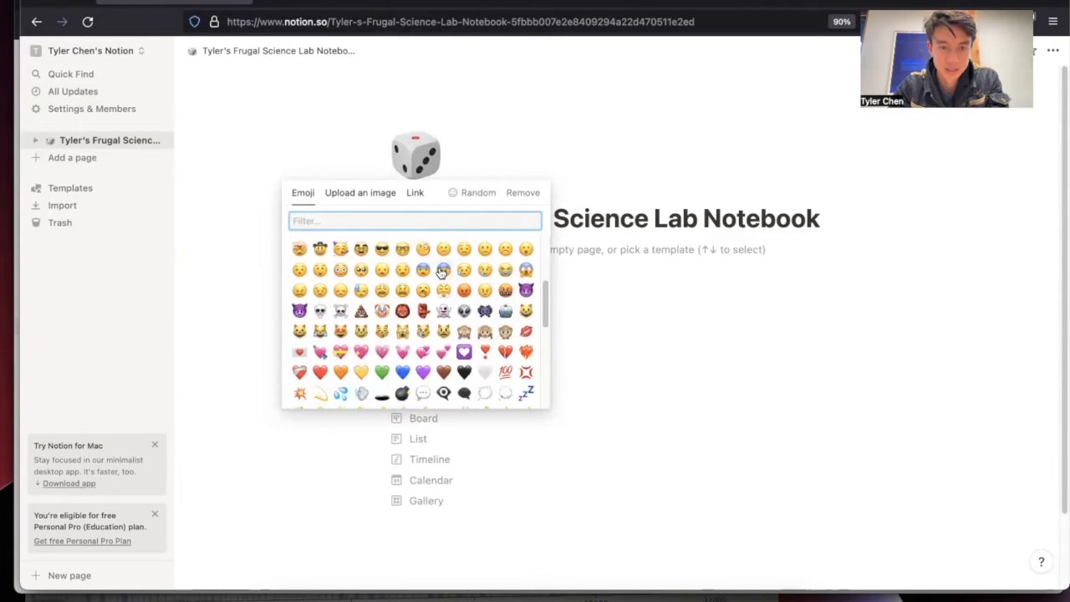
{"action": "scroll", "coordinate": [409, 368], "scroll_direction": "down", "scroll_amount": 3}
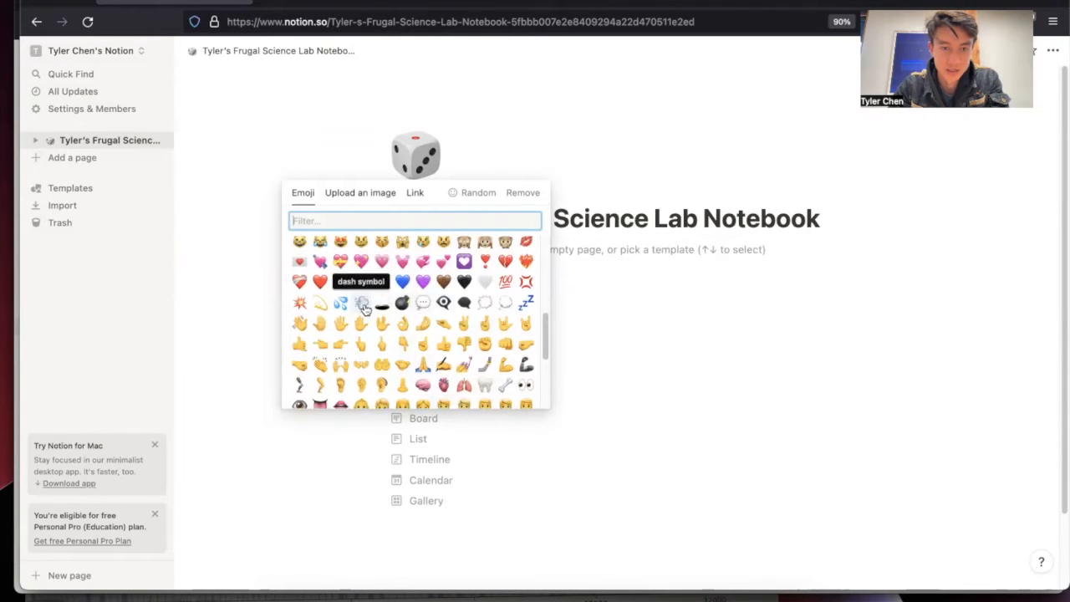
{"action": "scroll", "coordinate": [349, 360], "scroll_direction": "down", "scroll_amount": 2}
{"action": "scroll", "coordinate": [351, 368], "scroll_direction": "down", "scroll_amount": 4}
{"action": "scroll", "coordinate": [334, 318], "scroll_direction": "up", "scroll_amount": 4}
{"action": "left_click", "coordinate": [320, 252]}
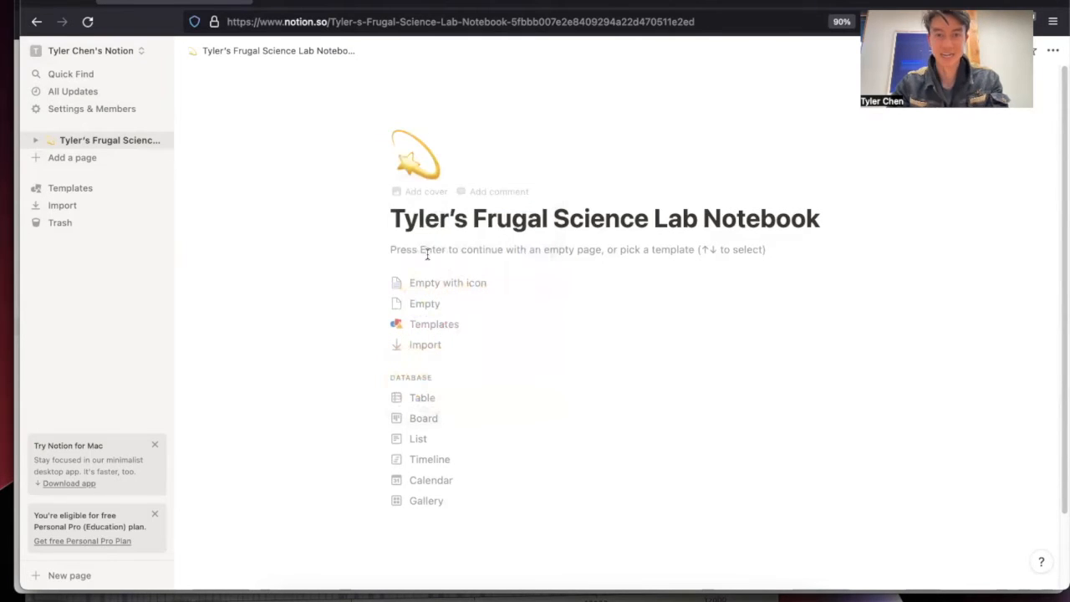
{"action": "left_click", "coordinate": [430, 249]}
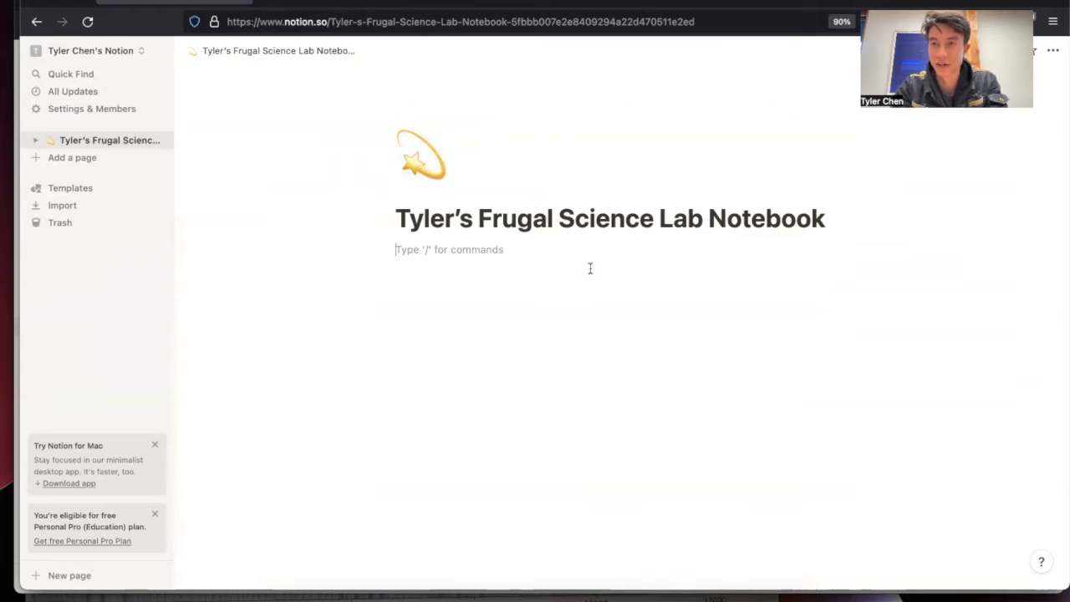
- Write 'Hello world!', 'This is my frugal science lab notebook!' and 'everything is legos!'
{"action": "type", "text": "Hello world!"}
{"action": "key", "text": "Return"}
{"action": "type", "text": "This is my frugal science lab"}
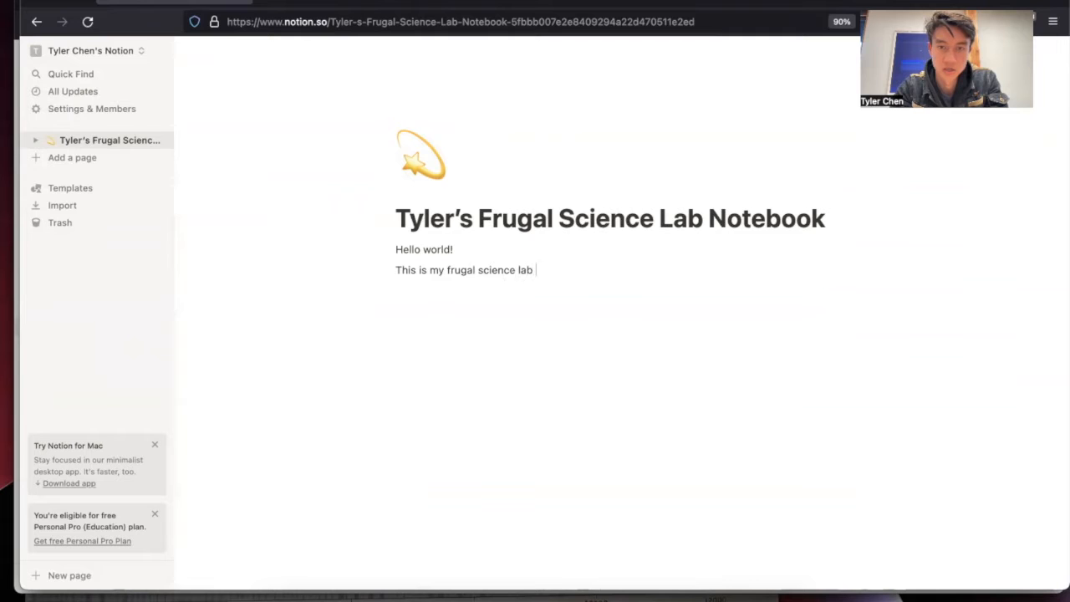
{"action": "type", "text": " notebook!"}
{"action": "key", "text": "Return"}
{"action": "type", "text": "everything is legos!"}
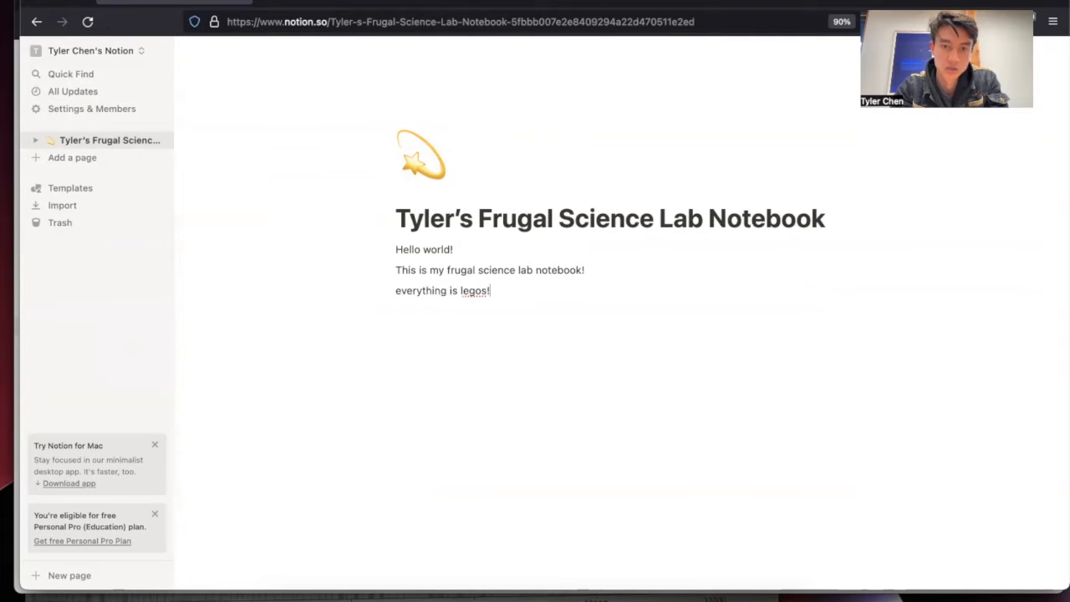
{"action": "key", "text": "Return"}
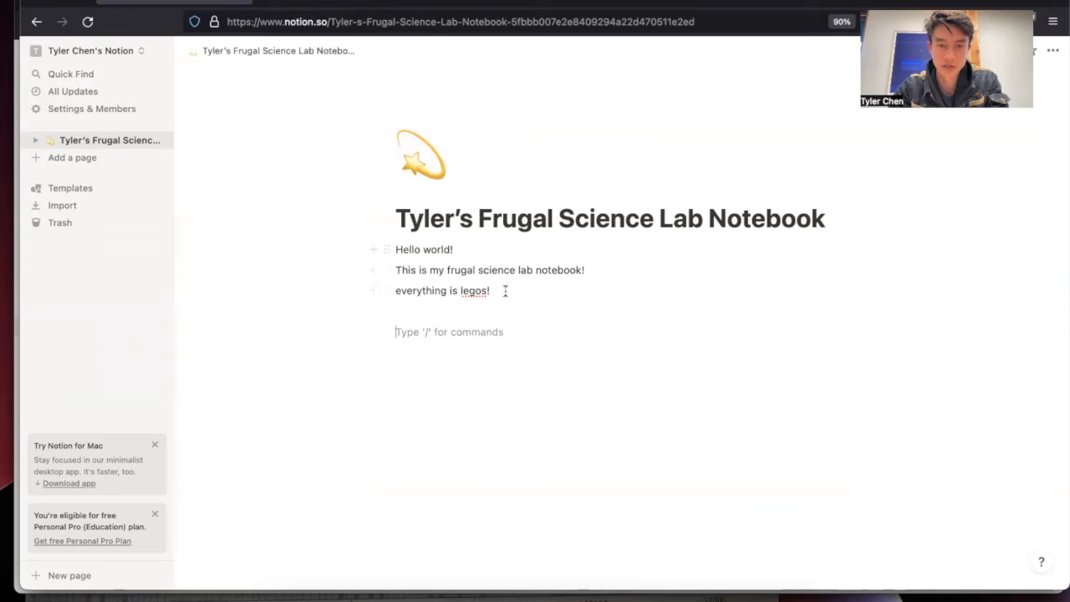
- Add trial bold and underlined lines below the intro, then delete them
{"action": "left_click", "coordinate": [460, 309]}
{"action": "type", "text": "bha"}
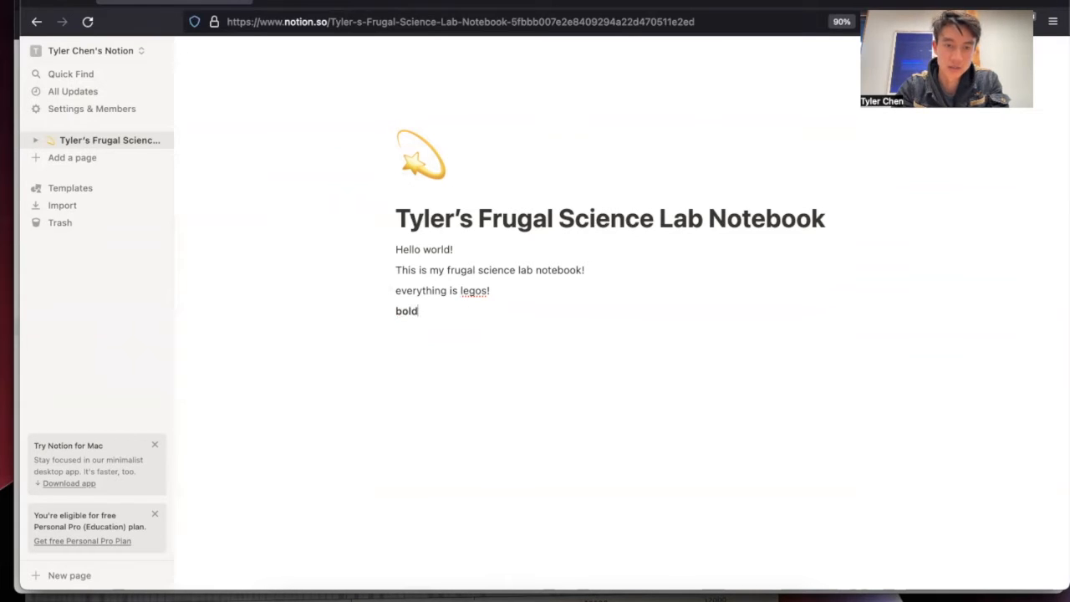
{"action": "key", "text": "Return"}
{"action": "key", "text": "ctrl+u"}
{"action": "type", "text": "underline"}
{"action": "key", "text": "Return"}
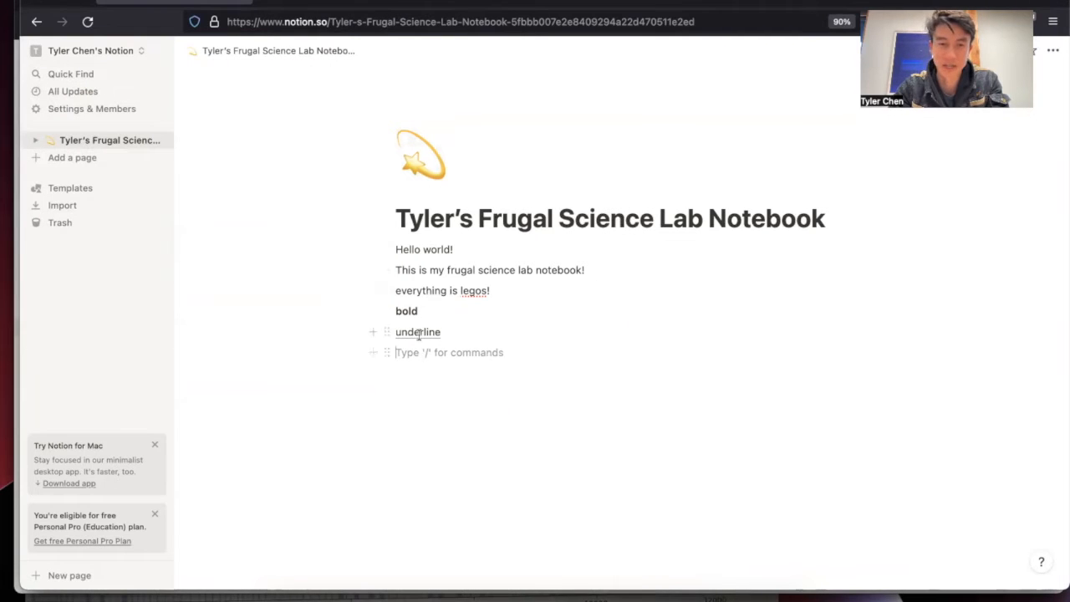
{"action": "left_click_drag", "start_coordinate": [353, 311], "coordinate": [458, 340]}
{"action": "key", "text": "BackSpace"}
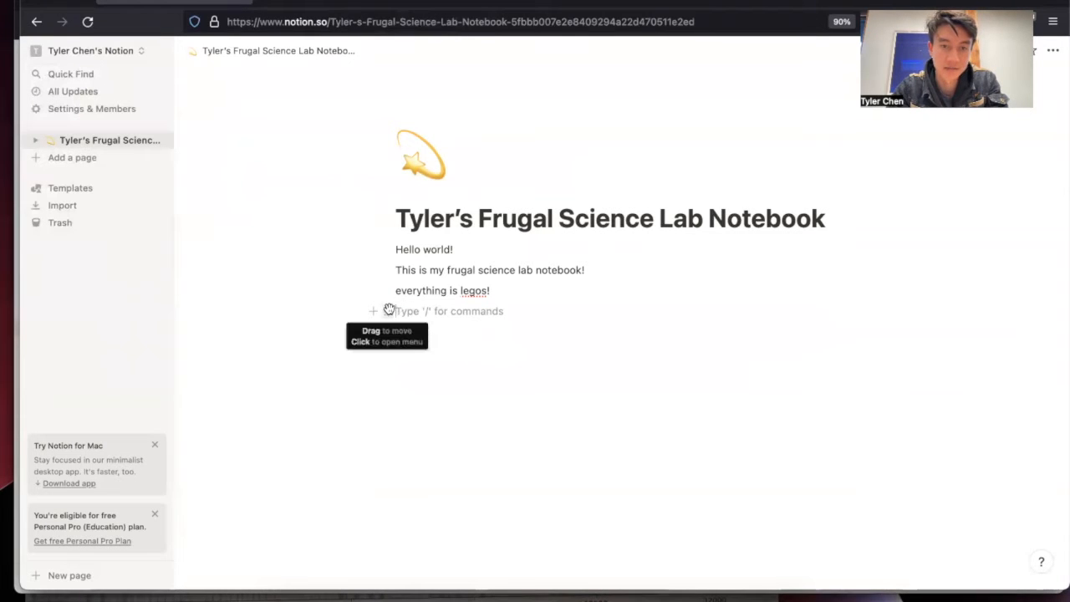
- Turn the empty line into a Heading 1 reading 'Lecture Notes', with a new line beneath
{"action": "left_click", "coordinate": [388, 311]}
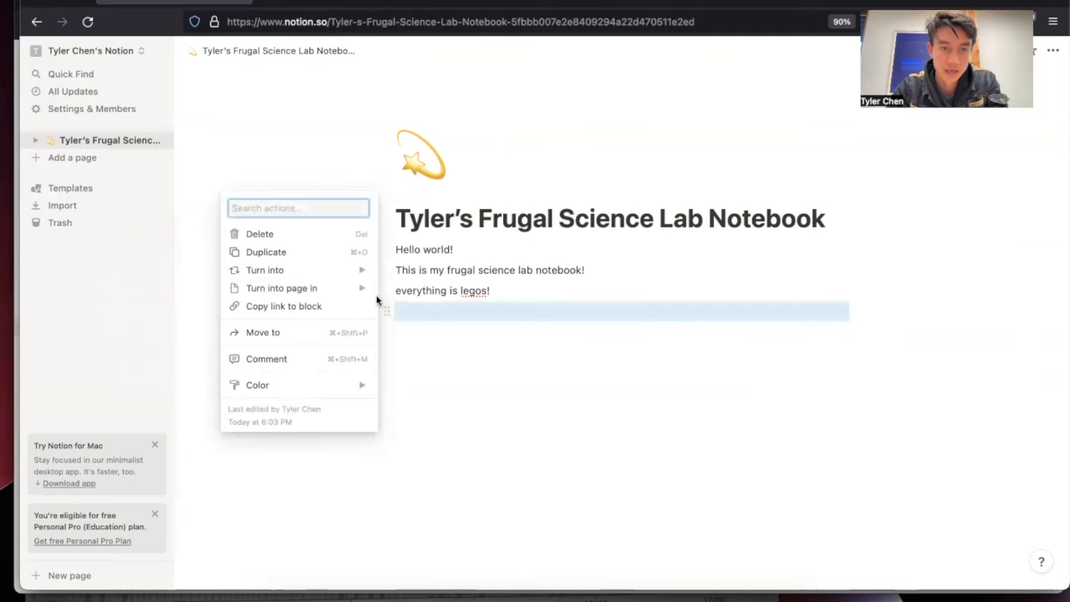
{"action": "mouse_move", "coordinate": [360, 274]}
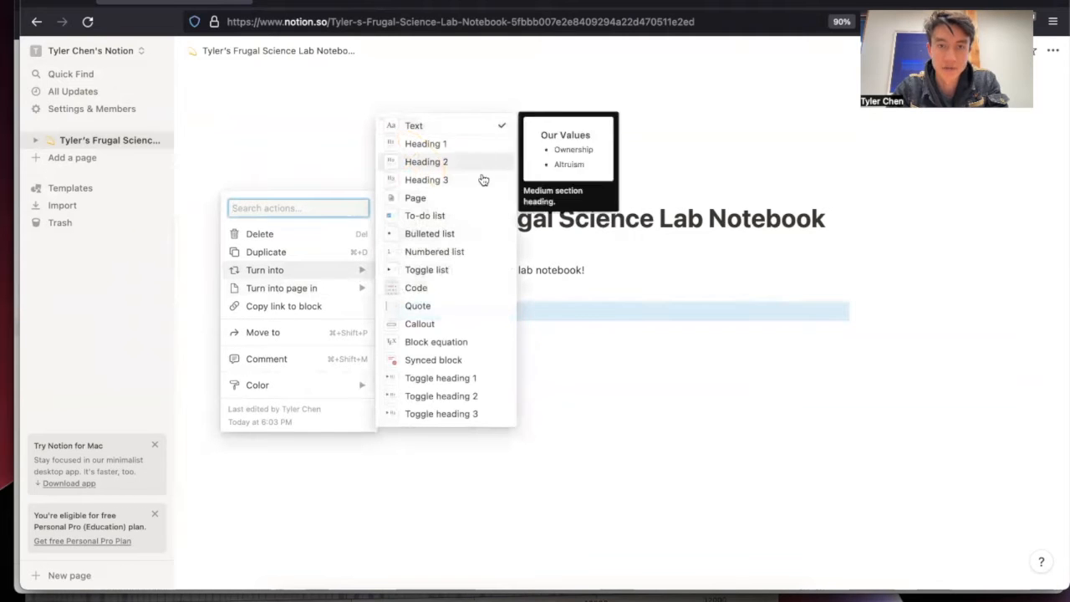
{"action": "left_click", "coordinate": [433, 144]}
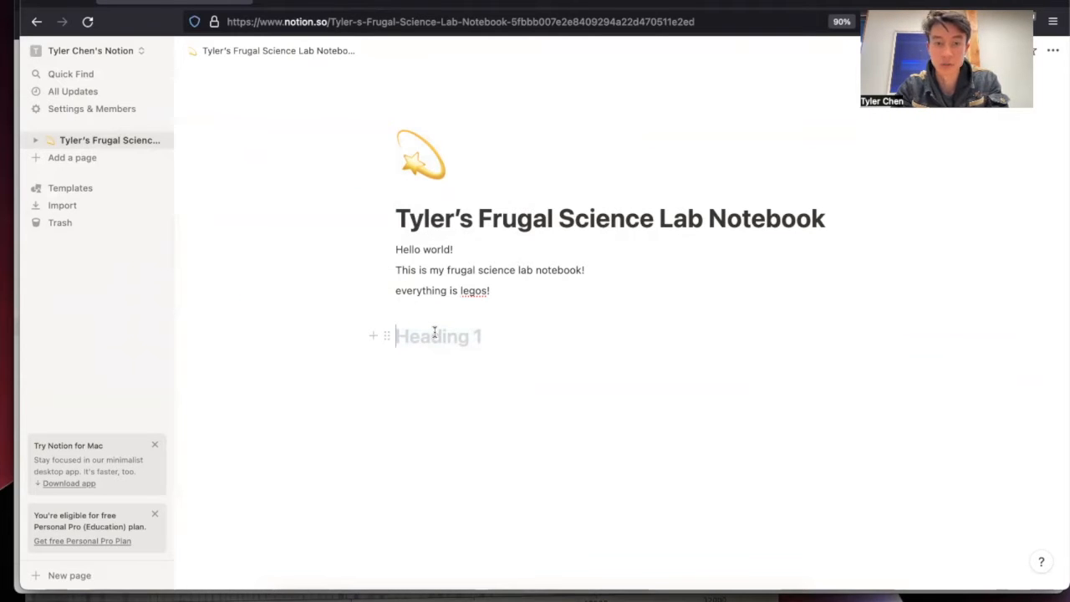
{"action": "type", "text": "Lecture Notes"}
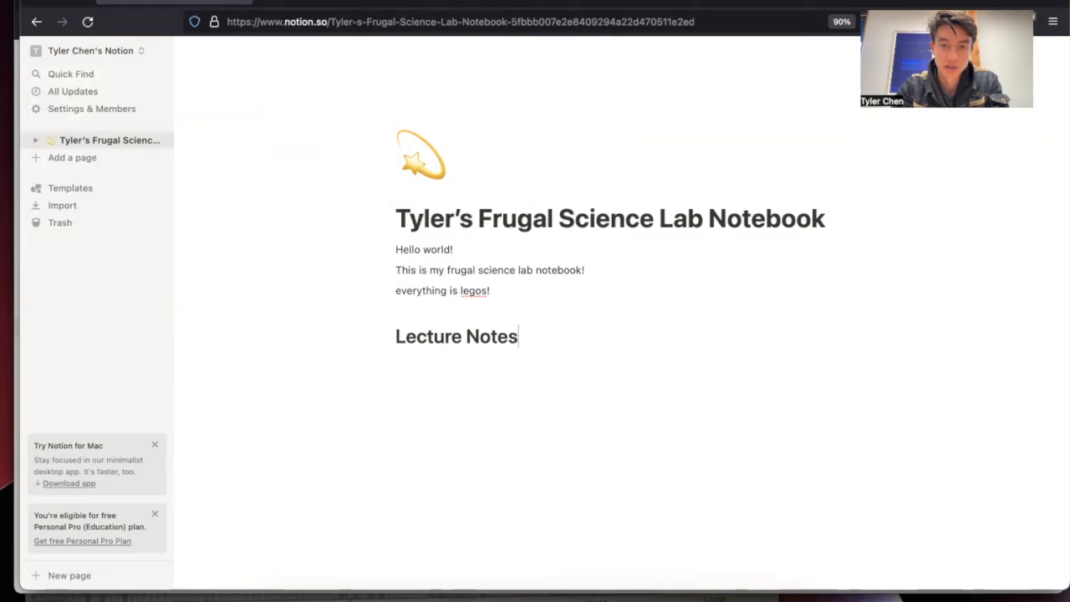
{"action": "key", "text": "Return"}
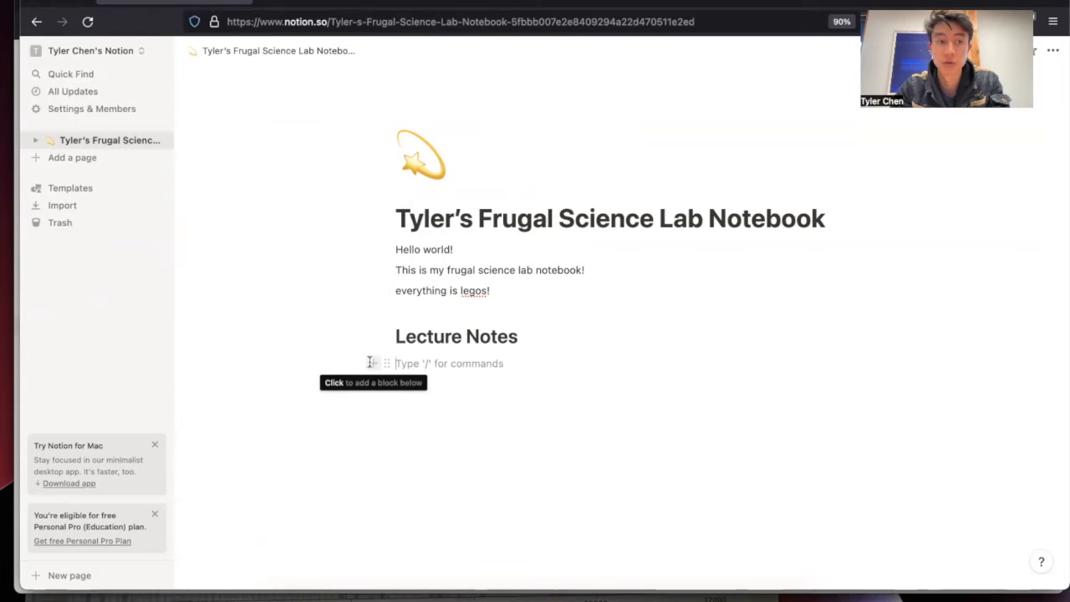
- Insert a sub-page titled 'Lecture 1: Frugal Optics' under Lecture Notes
{"action": "left_click", "coordinate": [370, 362]}
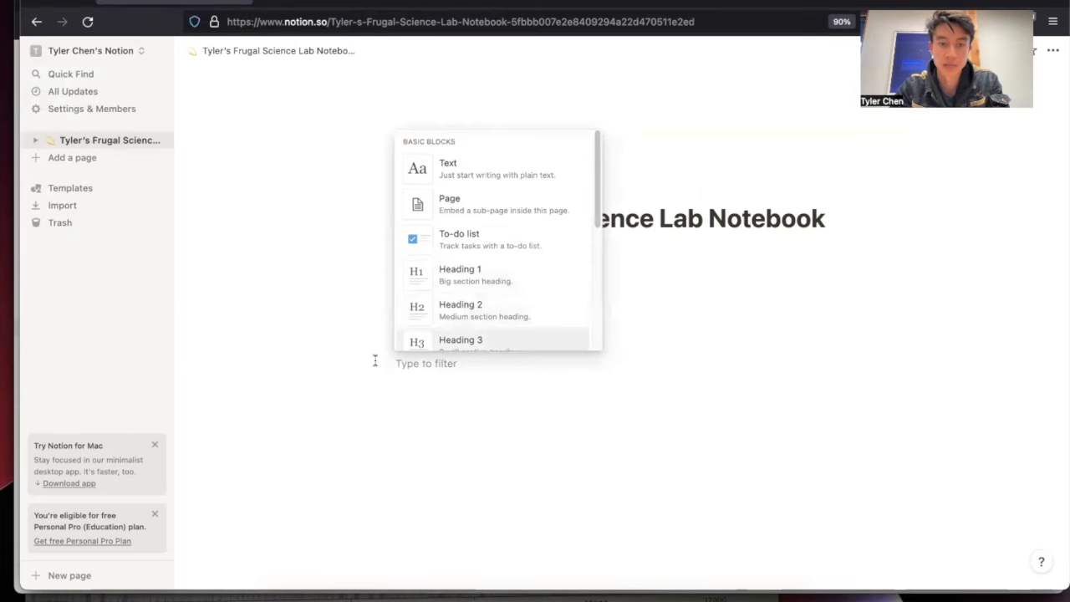
{"action": "left_click", "coordinate": [505, 207]}
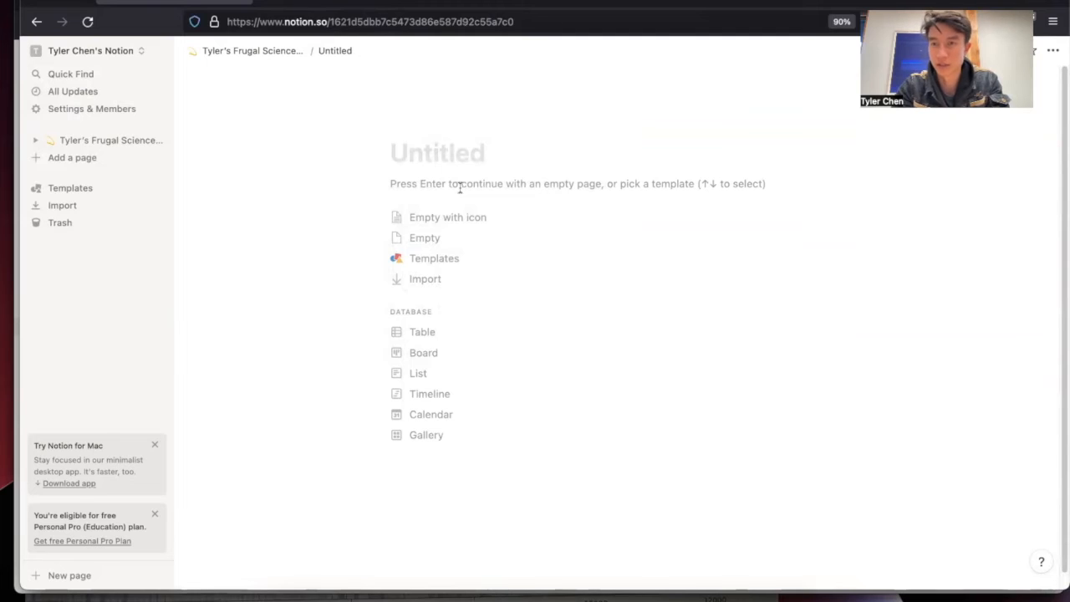
{"action": "type", "text": "Lecture "}
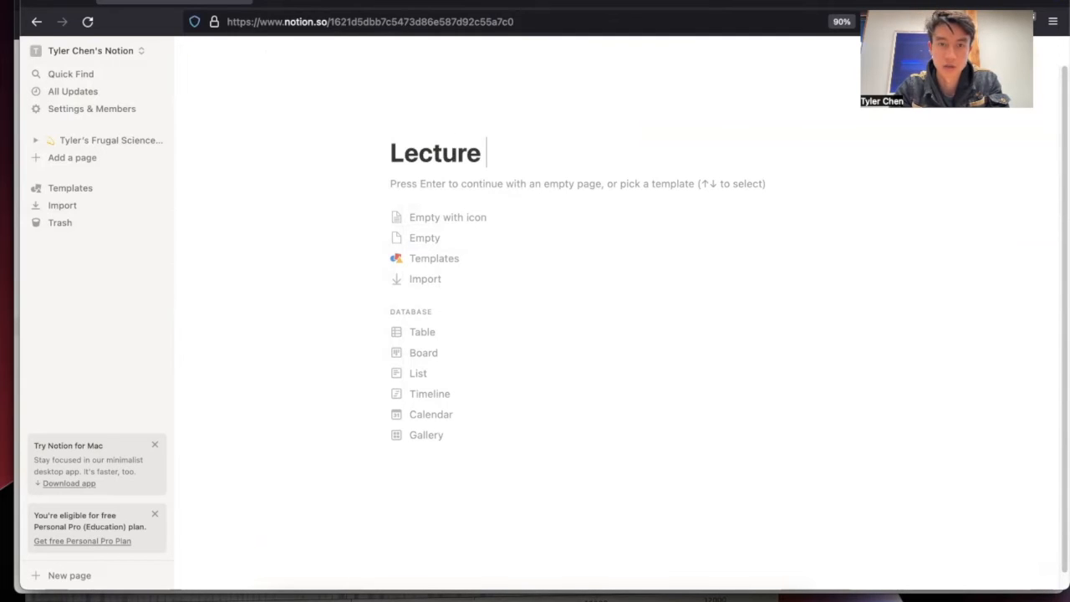
{"action": "type", "text": "1: Frugal "}
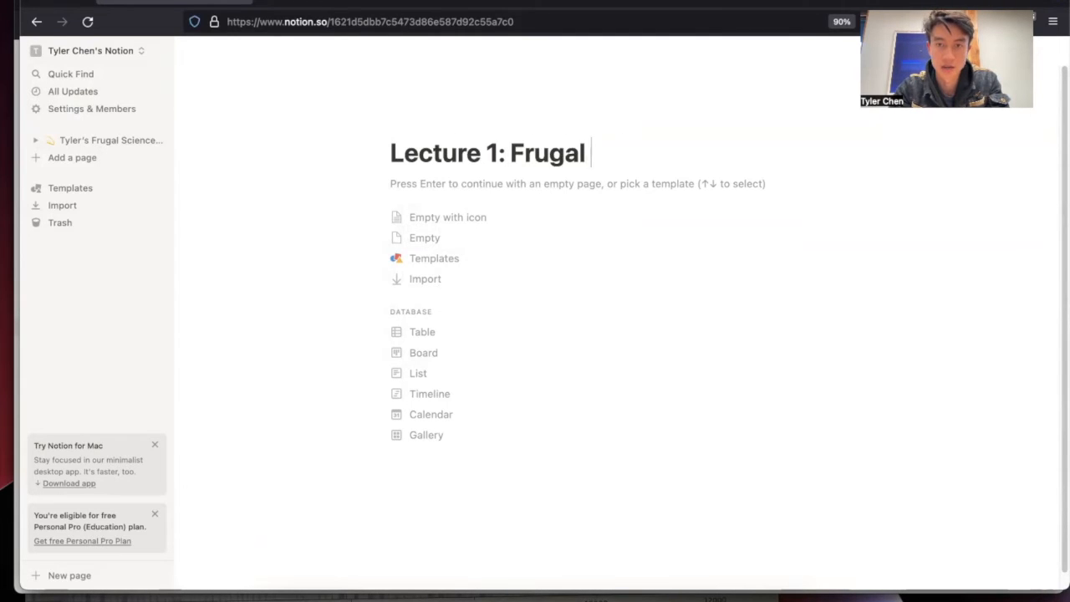
{"action": "type", "text": "Optics"}
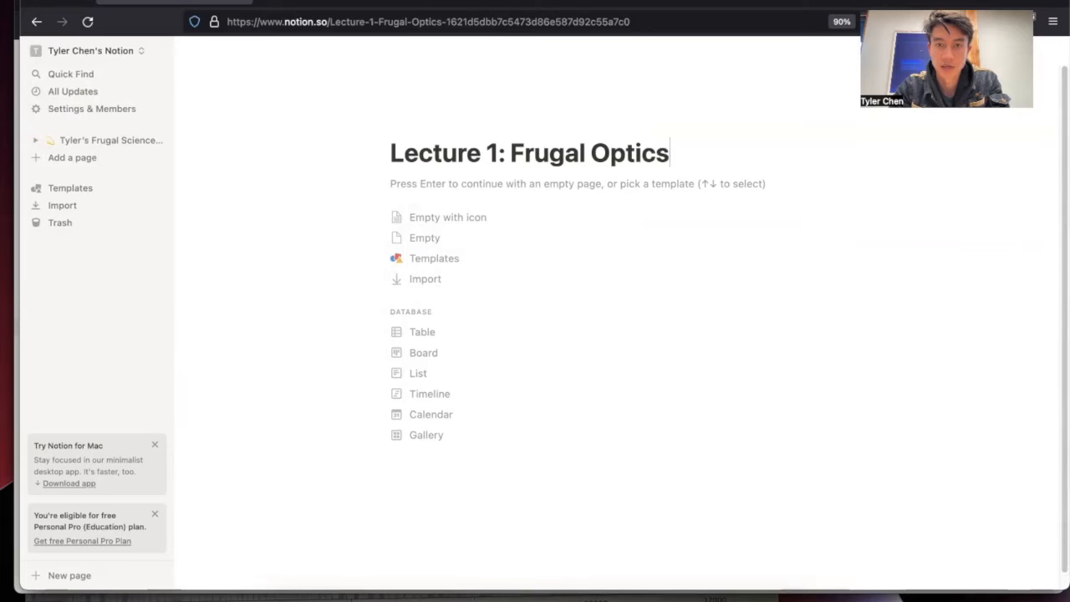
{"action": "key", "text": "Return"}
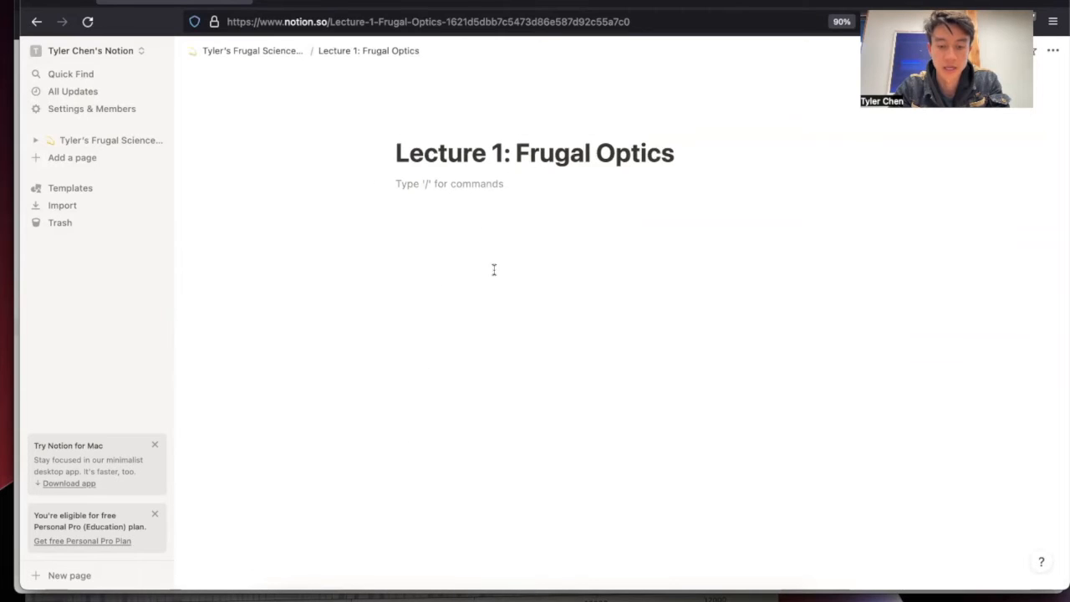
- Write a short 'is cool!' remark line and 'UC2' in the sub-page body
{"action": "type", "text": "Benedicts"}
{"action": "key", "text": "BackSpace"}
{"action": "type", "text": "is cool!"}
{"action": "key", "text": "Return"}
{"action": "type", "text": "UC2"}
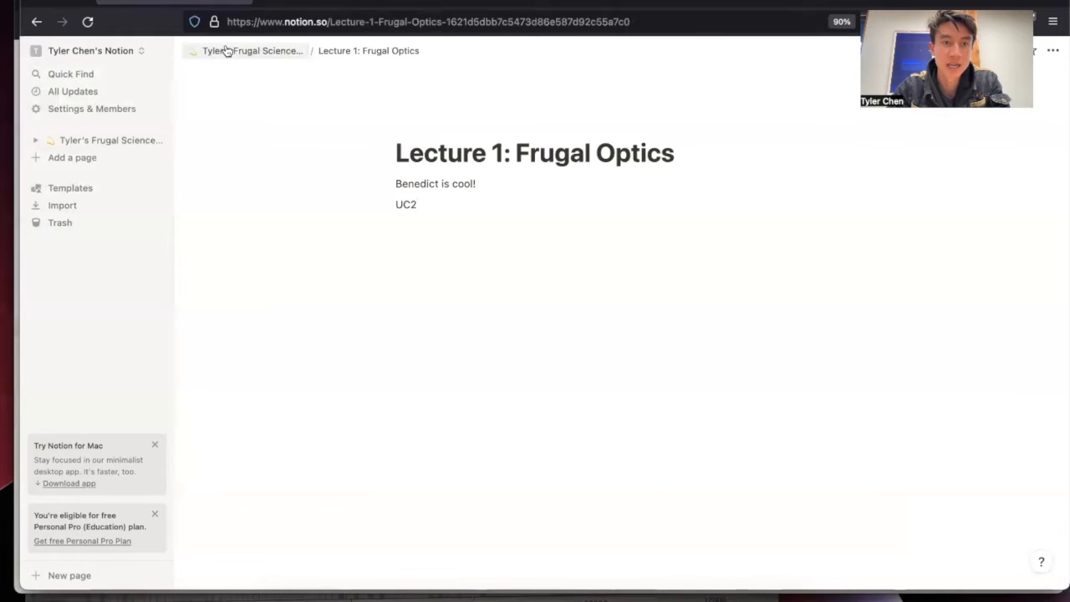
- Expand the notebook in the sidebar, return to it, and add empty lines below the Lecture 1 link
{"action": "left_click", "coordinate": [35, 139]}
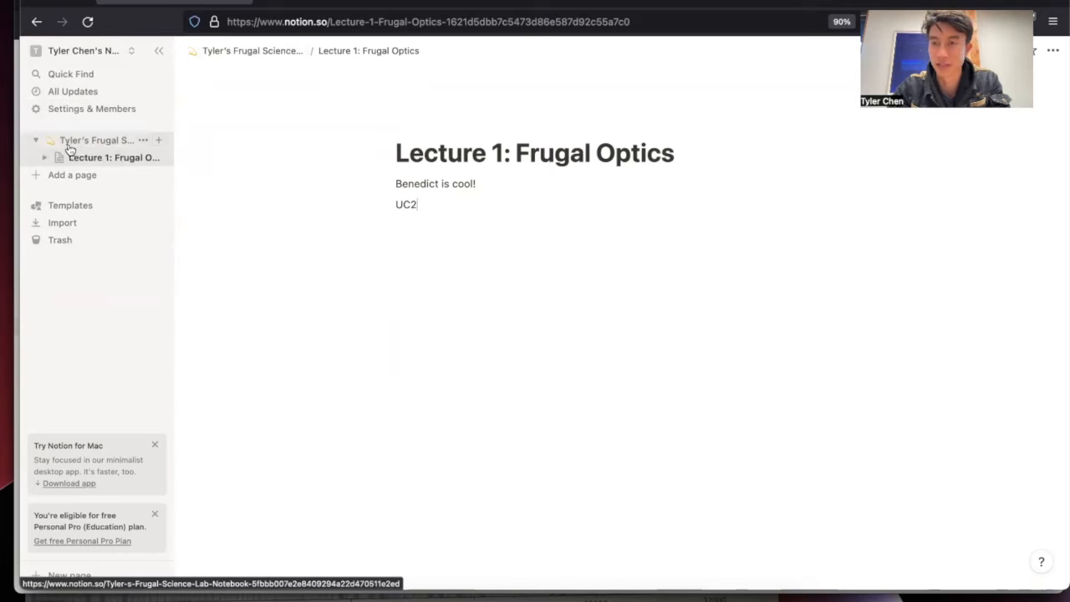
{"action": "left_click", "coordinate": [275, 52]}
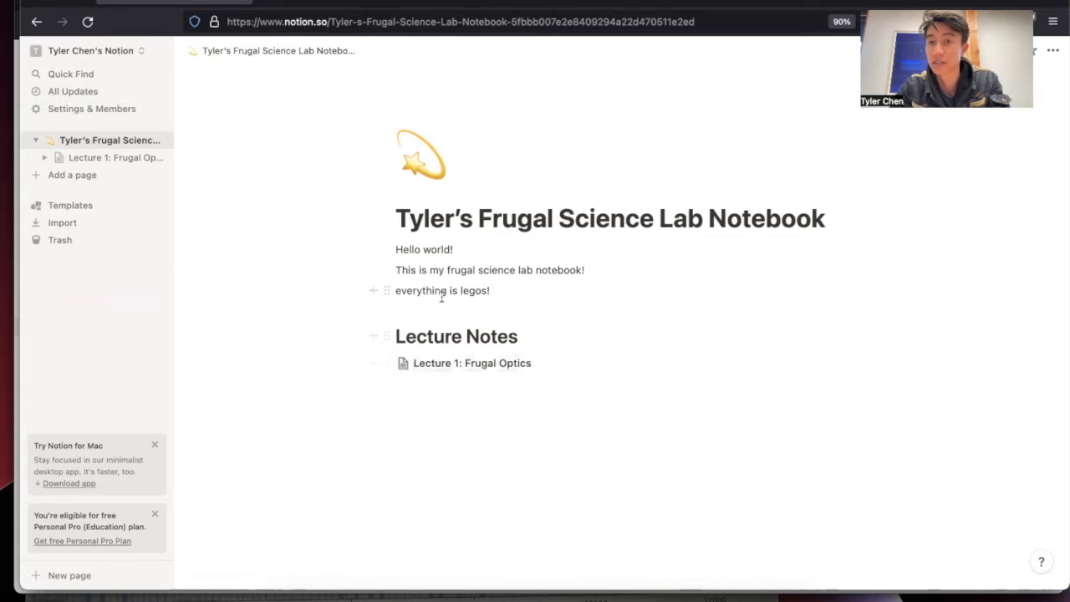
{"action": "left_click", "coordinate": [445, 410]}
{"action": "key", "text": "Return"}
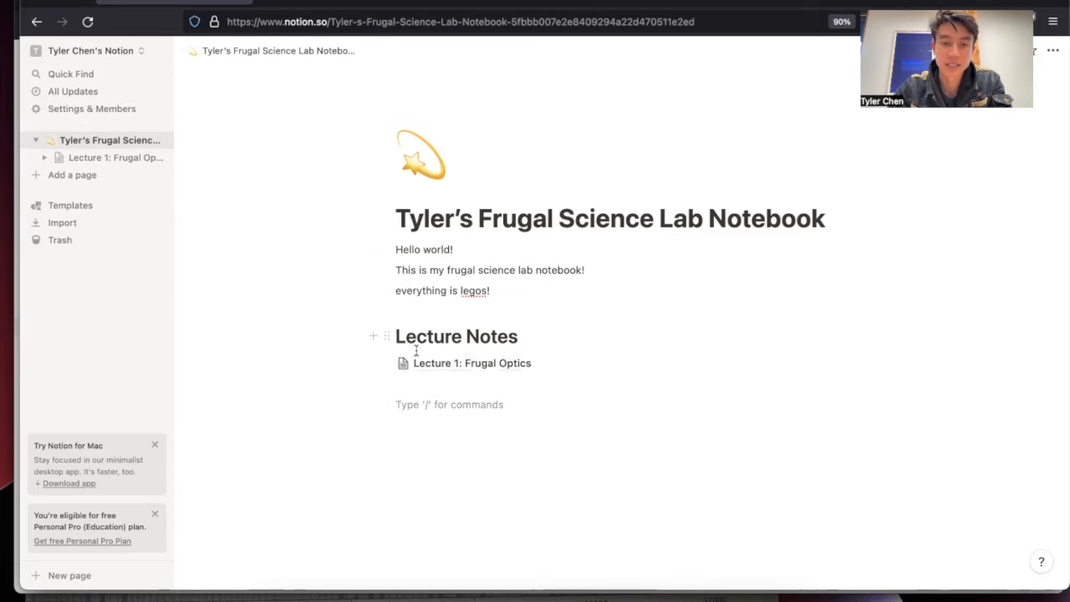
- Turn the empty line below the Lecture 1 link into a medium heading
{"action": "left_click", "coordinate": [387, 405]}
{"action": "mouse_move", "coordinate": [345, 381]}
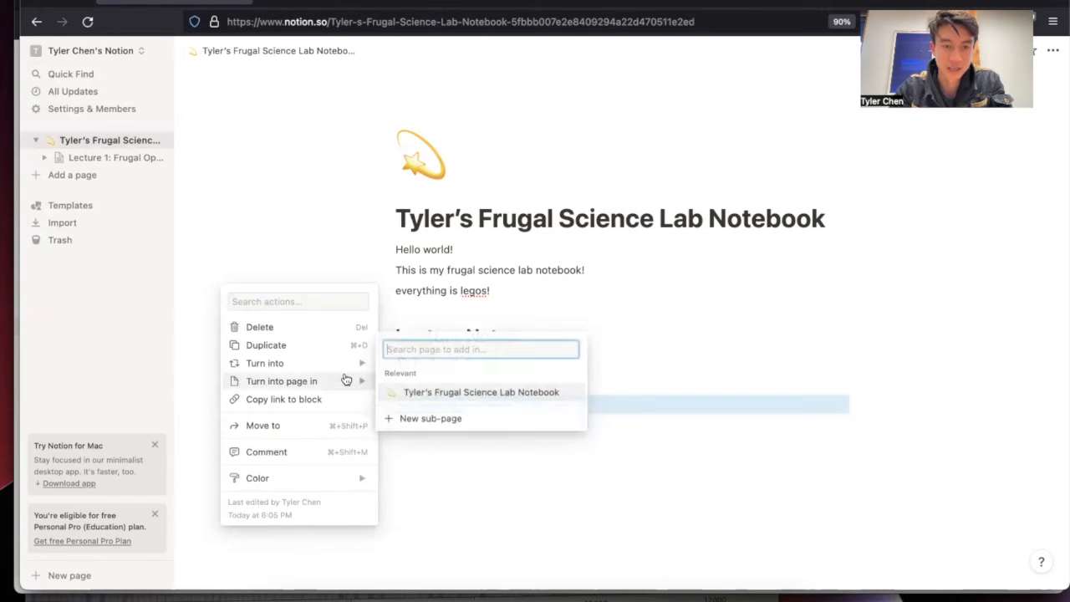
{"action": "mouse_move", "coordinate": [354, 363]}
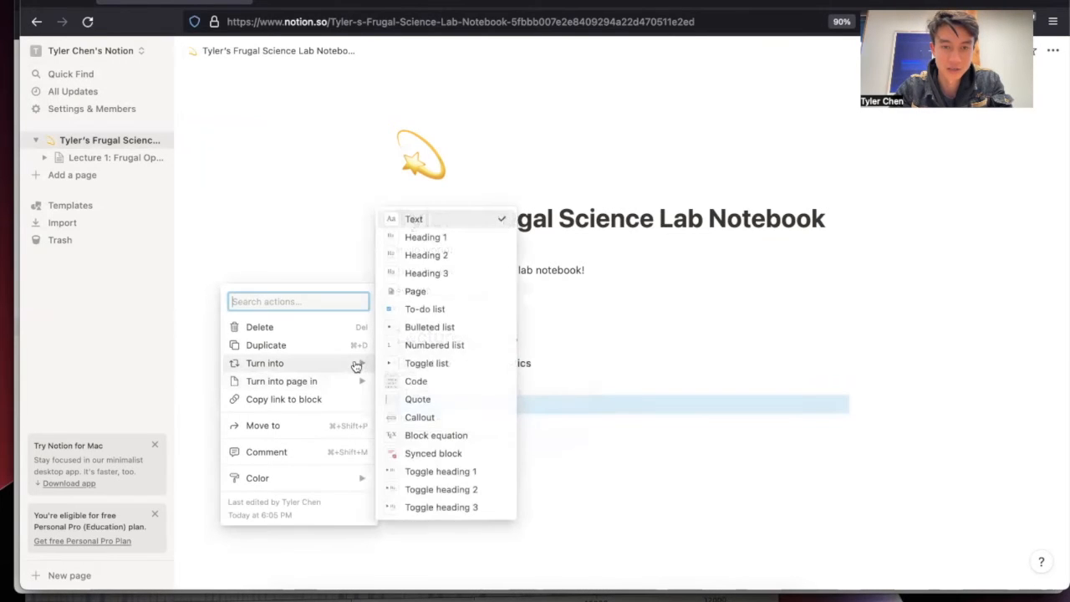
{"action": "left_click", "coordinate": [465, 254]}
- Replace it with a Heading 1 via /h1 and title it 'Assignments'
{"action": "left_click", "coordinate": [433, 418]}
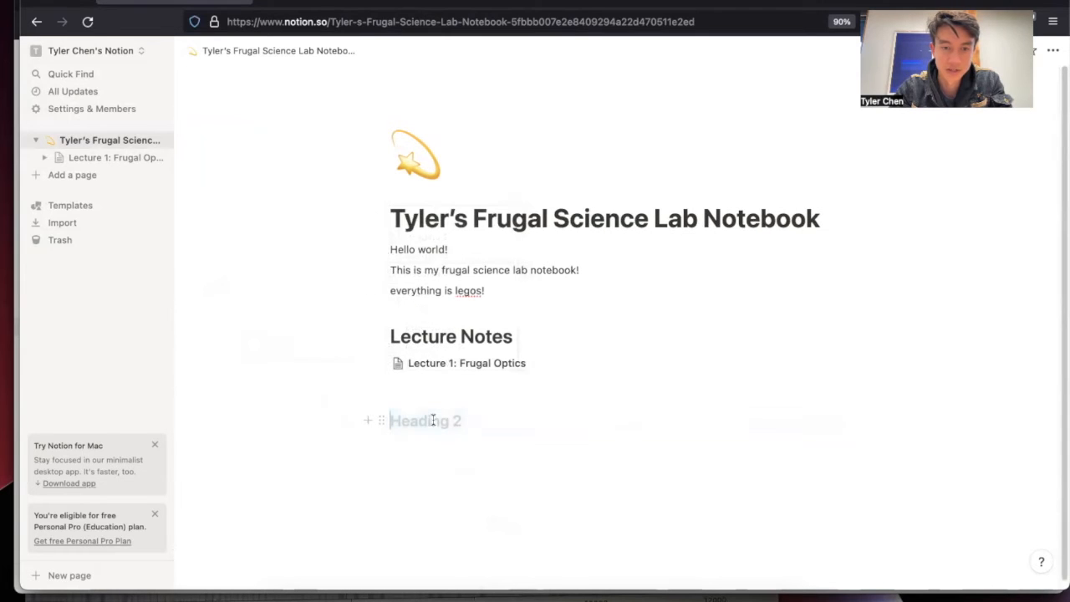
{"action": "type", "text": "/h1"}
{"action": "key", "text": "Return"}
{"action": "left_click", "coordinate": [433, 423]}
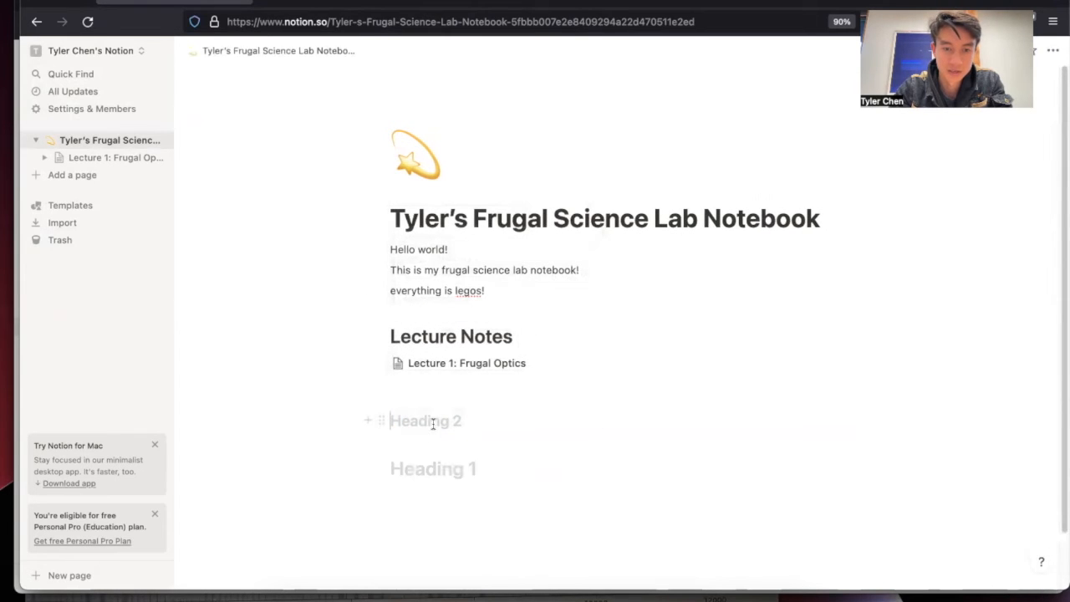
{"action": "key", "text": "BackSpace"}
{"action": "left_click", "coordinate": [432, 469]}
{"action": "left_click", "coordinate": [424, 452]}
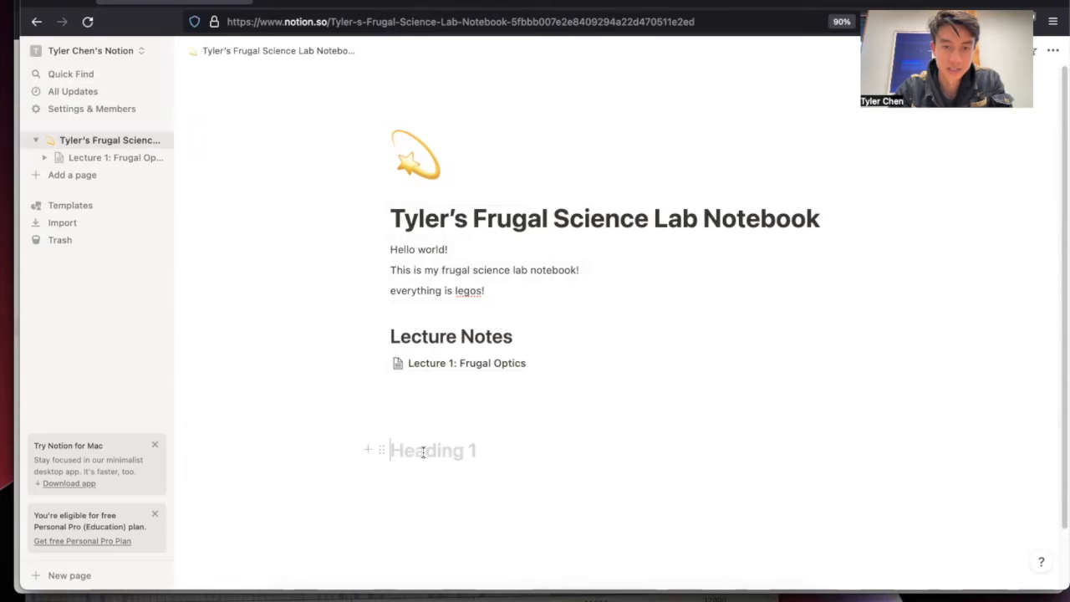
{"action": "type", "text": "Assignments"}
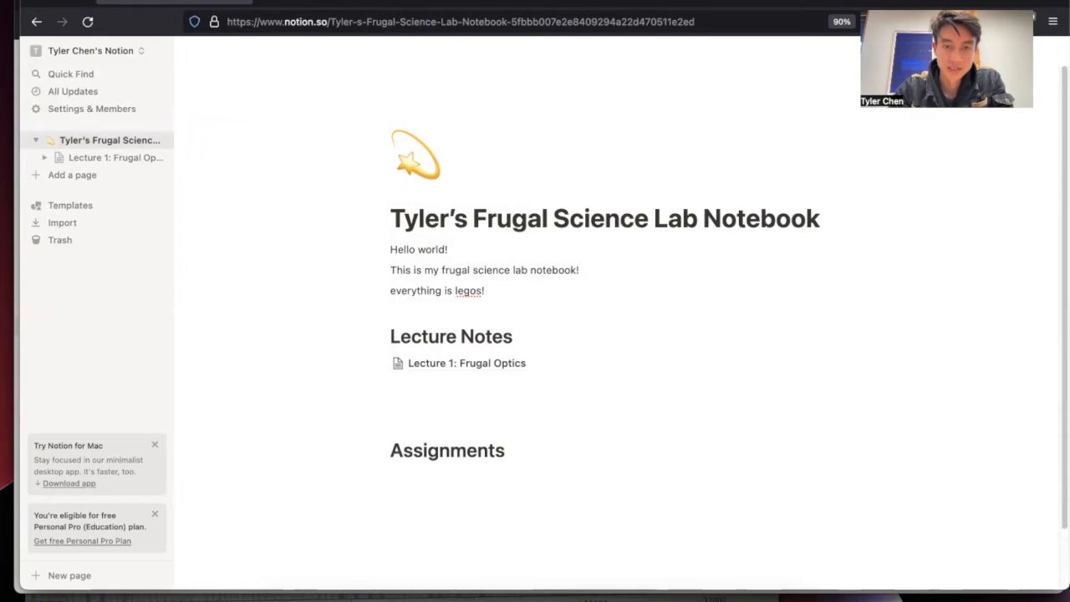
{"action": "key", "text": "Return"}
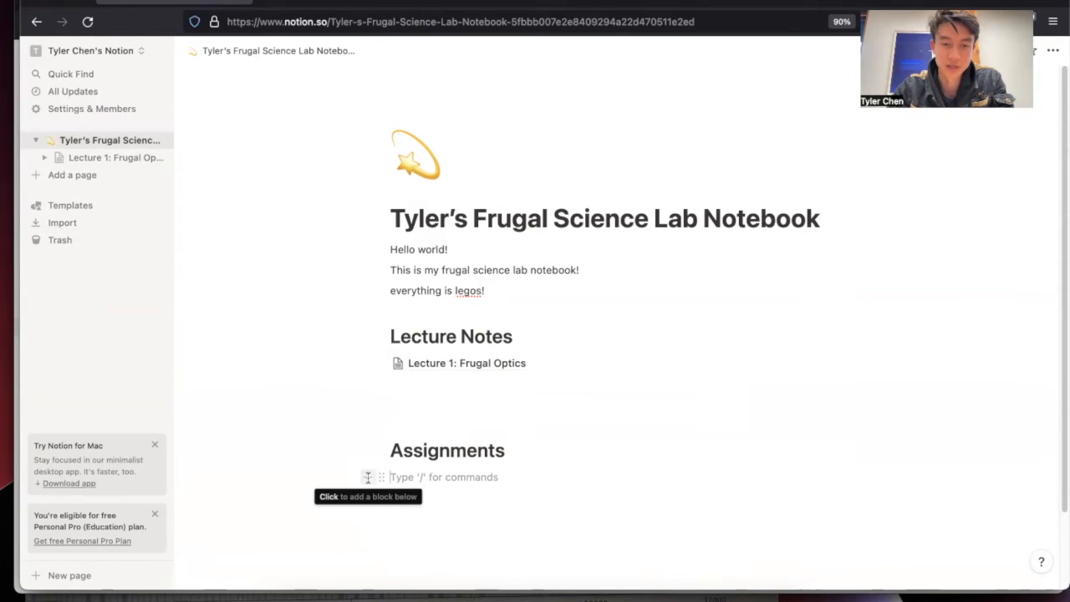
- Insert an 'Optical Device' sub-page under Assignments, then open a Firefox private window
{"action": "left_click", "coordinate": [368, 477]}
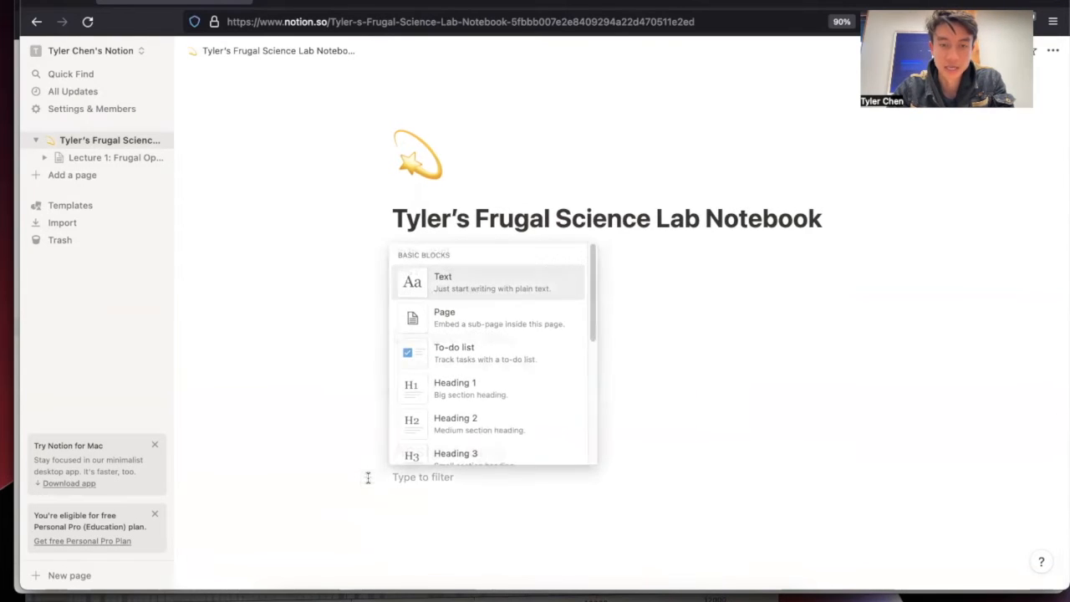
{"action": "left_click", "coordinate": [470, 318]}
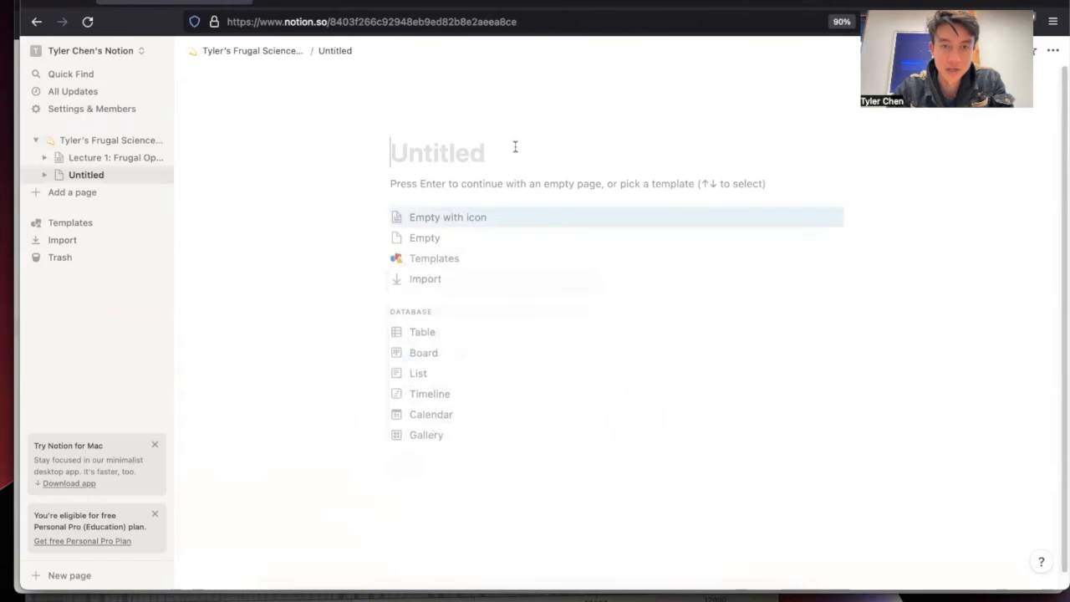
{"action": "type", "text": "L"}
{"action": "key", "text": "BackSpace"}
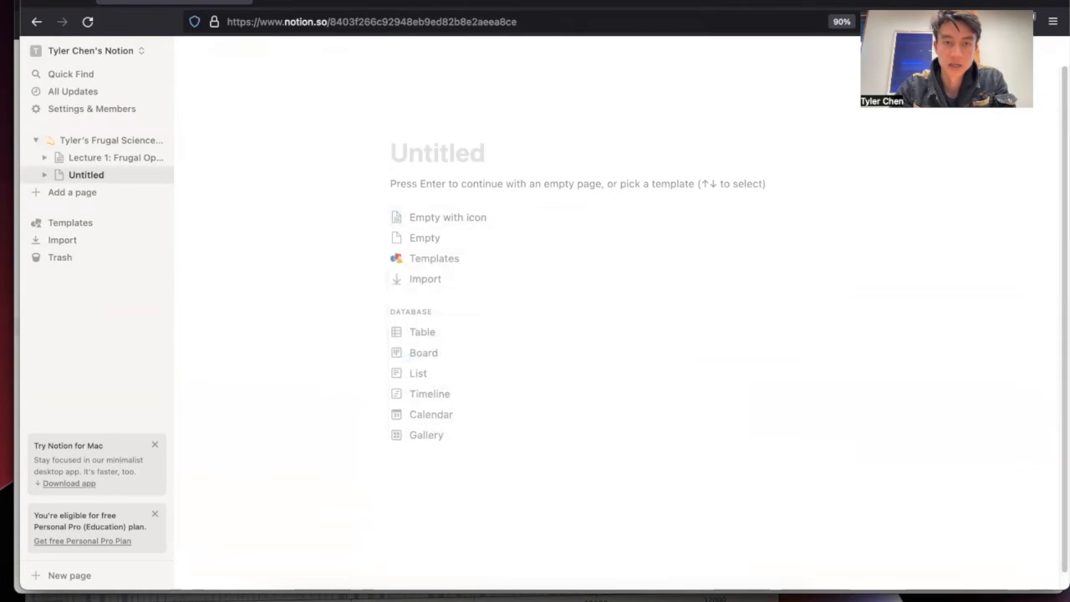
{"action": "type", "text": "Optical Device"}
{"action": "key", "text": "Return"}
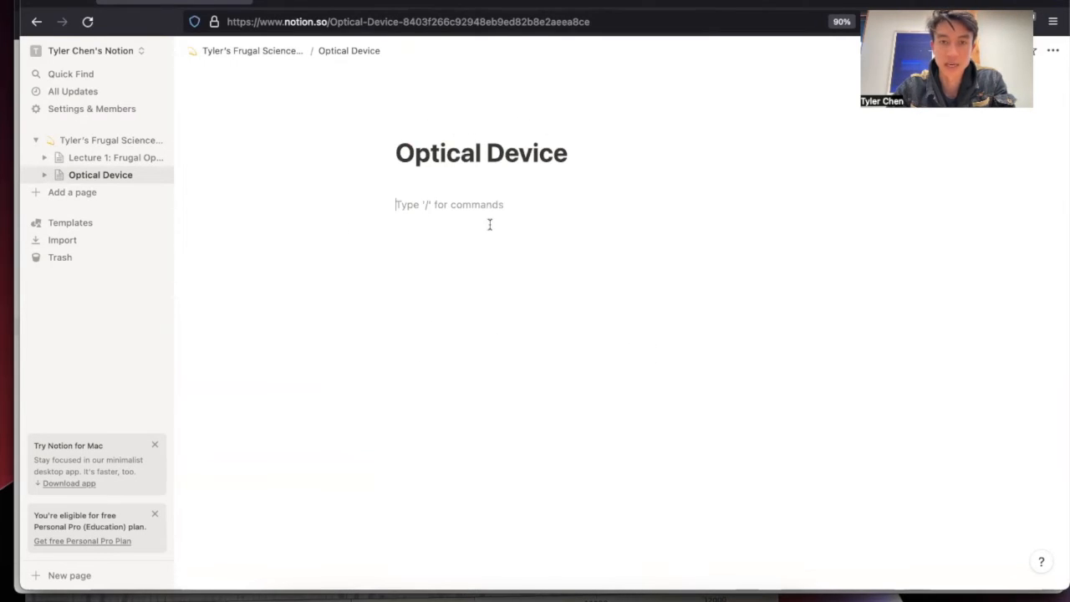
{"action": "key", "text": "super+shift+p"}
{"action": "left_click", "coordinate": [295, 21]}
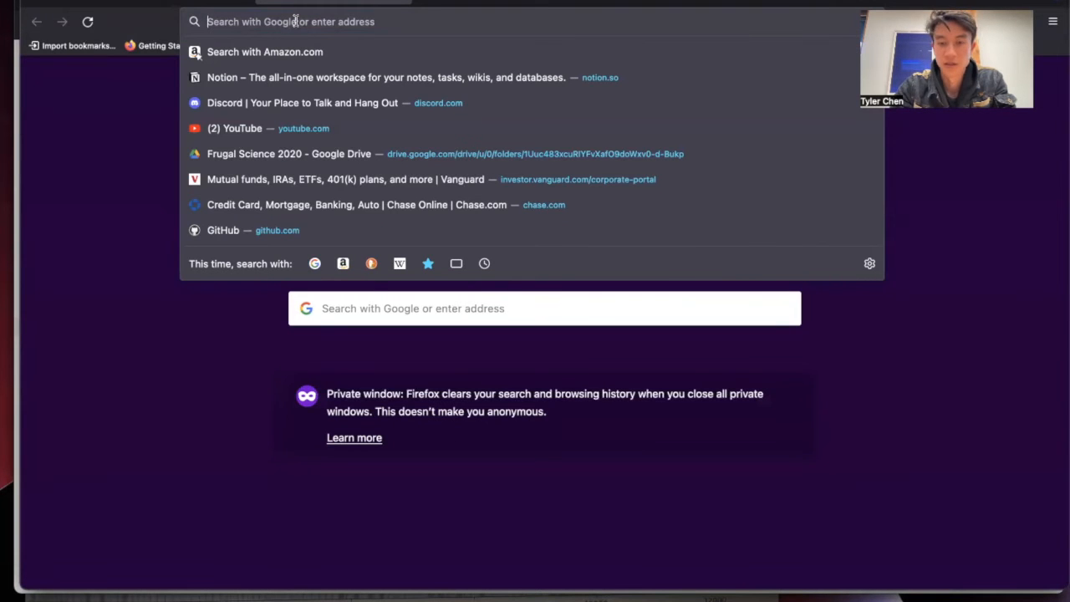
- Search Google Images for 'camera' and open the first result's Wired compact-cameras article
{"action": "type", "text": "camera"}
{"action": "key", "text": "Return"}
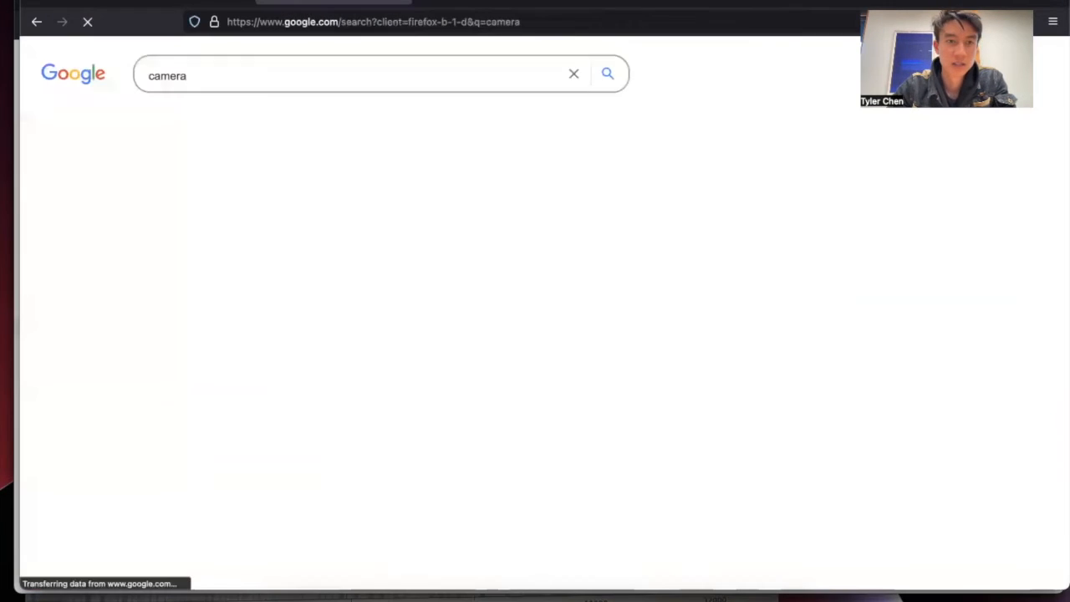
{"action": "left_click", "coordinate": [299, 117]}
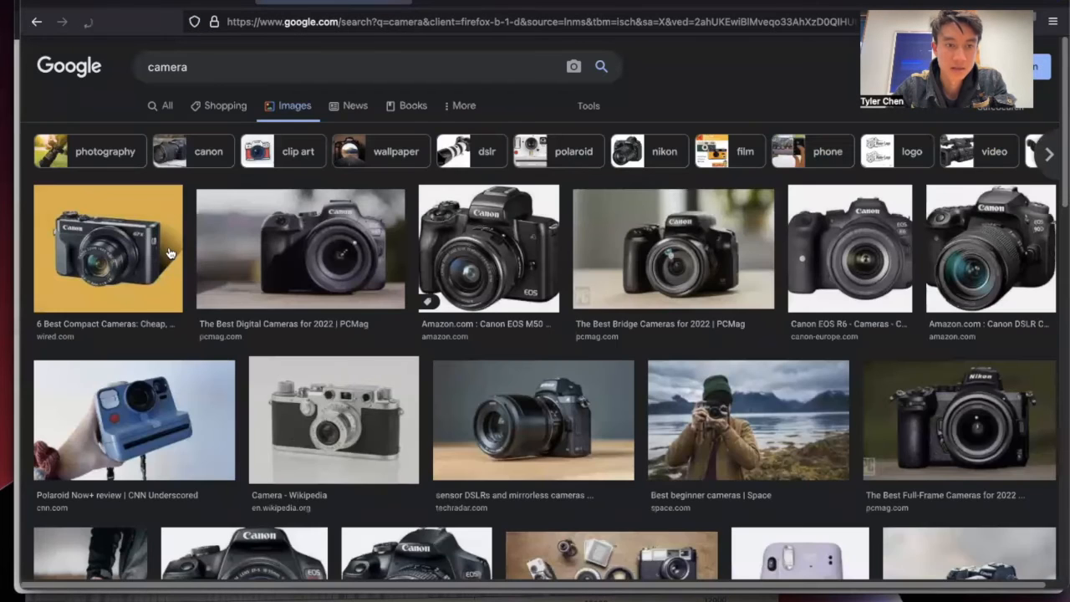
{"action": "left_click", "coordinate": [170, 253]}
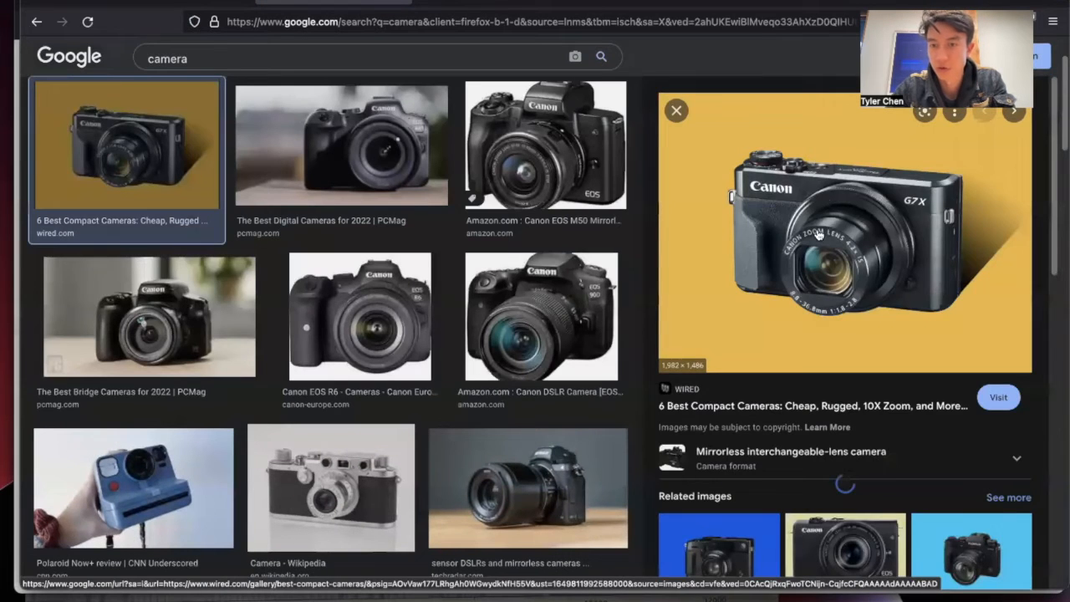
{"action": "left_click", "coordinate": [818, 236]}
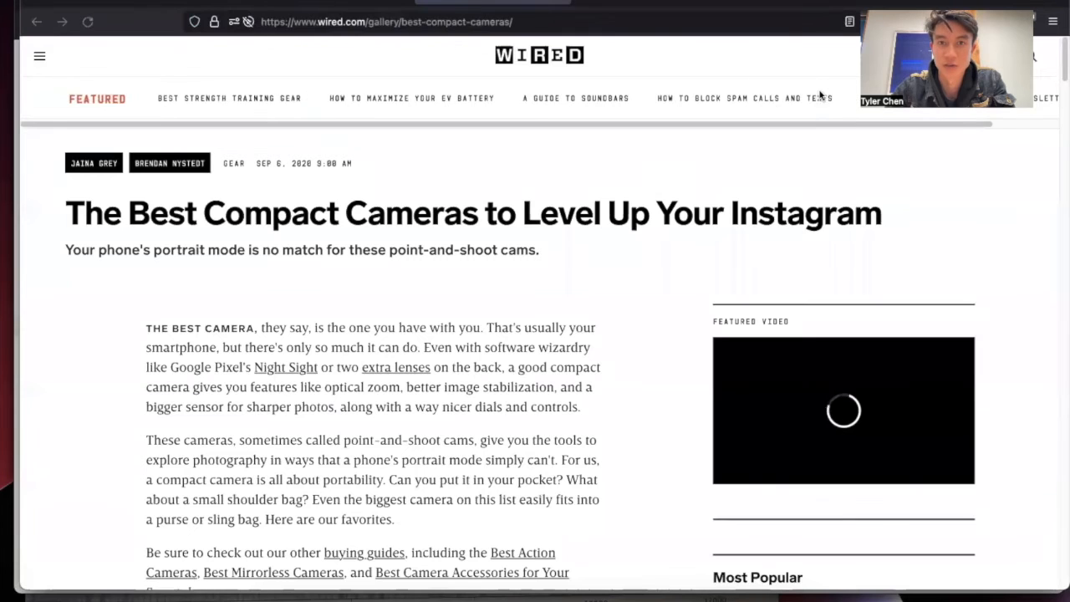
{"action": "left_click", "coordinate": [344, 2]}
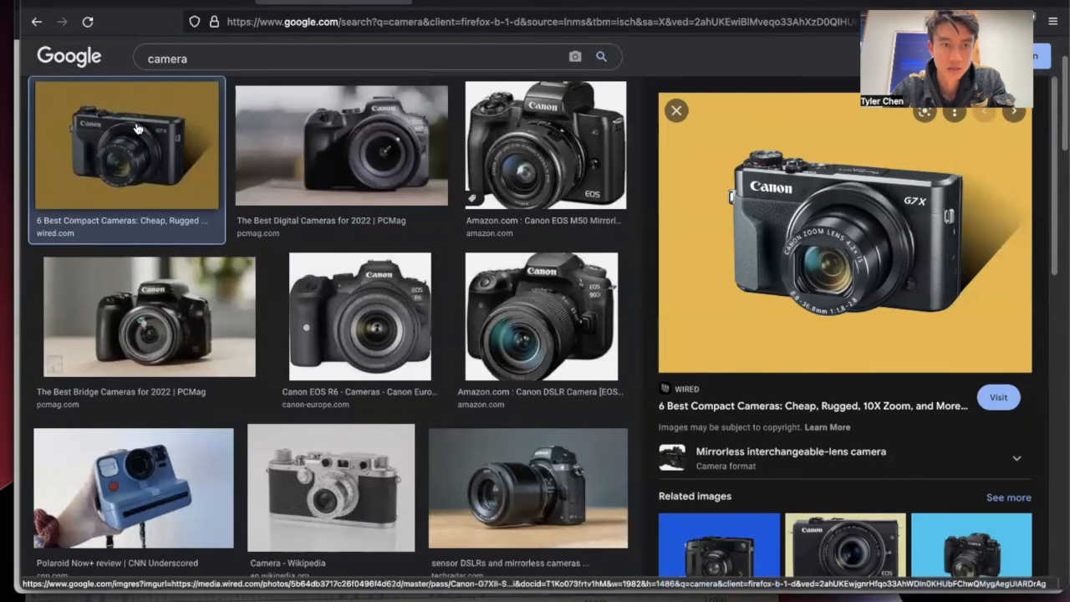
{"action": "left_click_drag", "start_coordinate": [138, 128], "coordinate": [473, 276]}
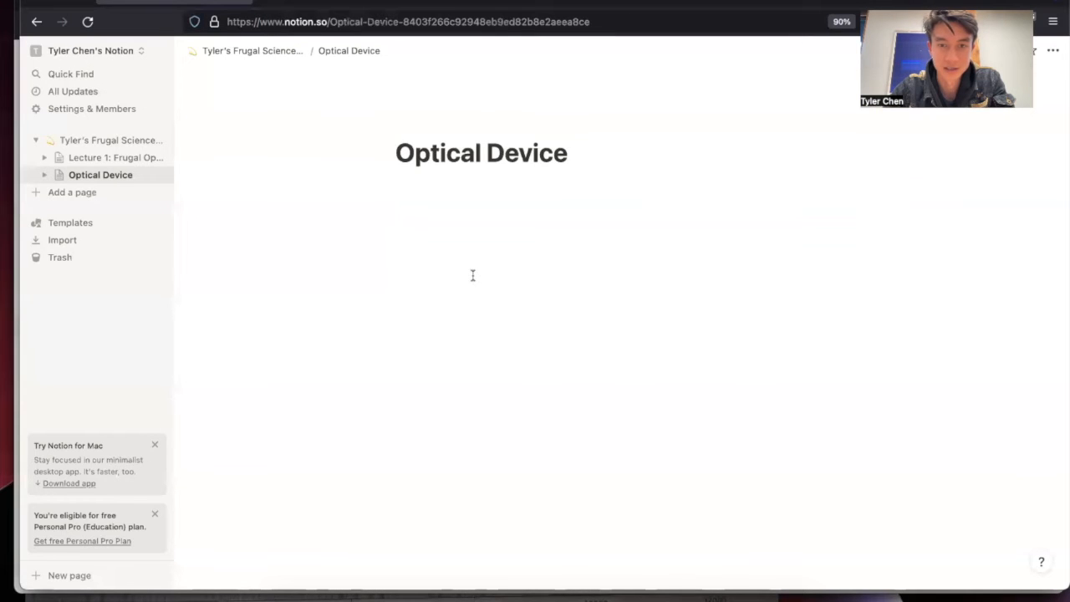
- Type and erase test text on the Optical Device page while comparing the Wired article and image results
{"action": "left_click", "coordinate": [508, 235]}
{"action": "left_click", "coordinate": [499, 7]}
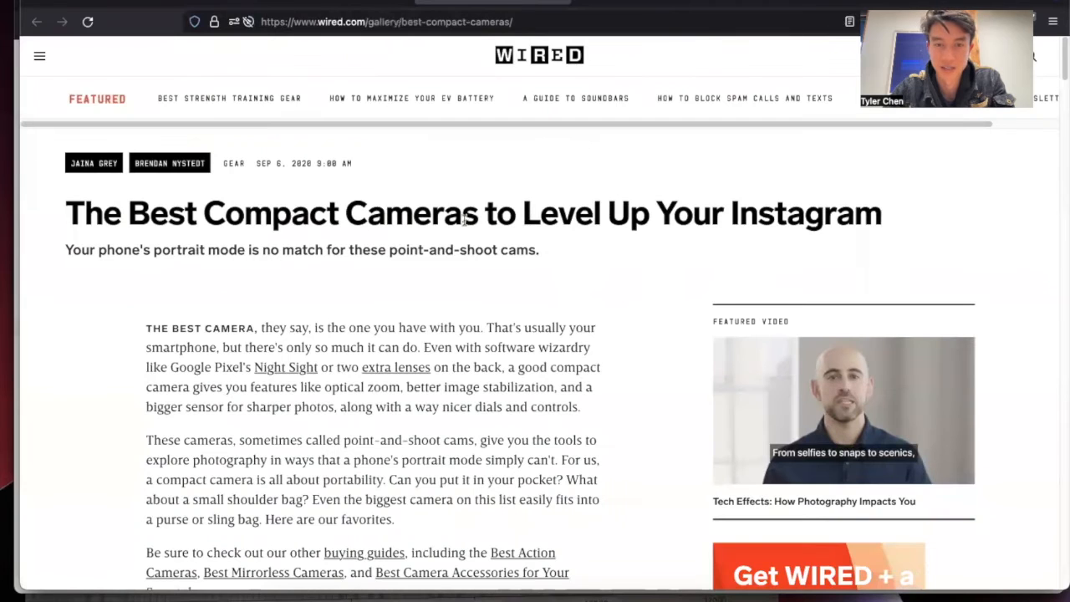
{"action": "scroll", "coordinate": [531, 295], "scroll_direction": "down", "scroll_amount": 2}
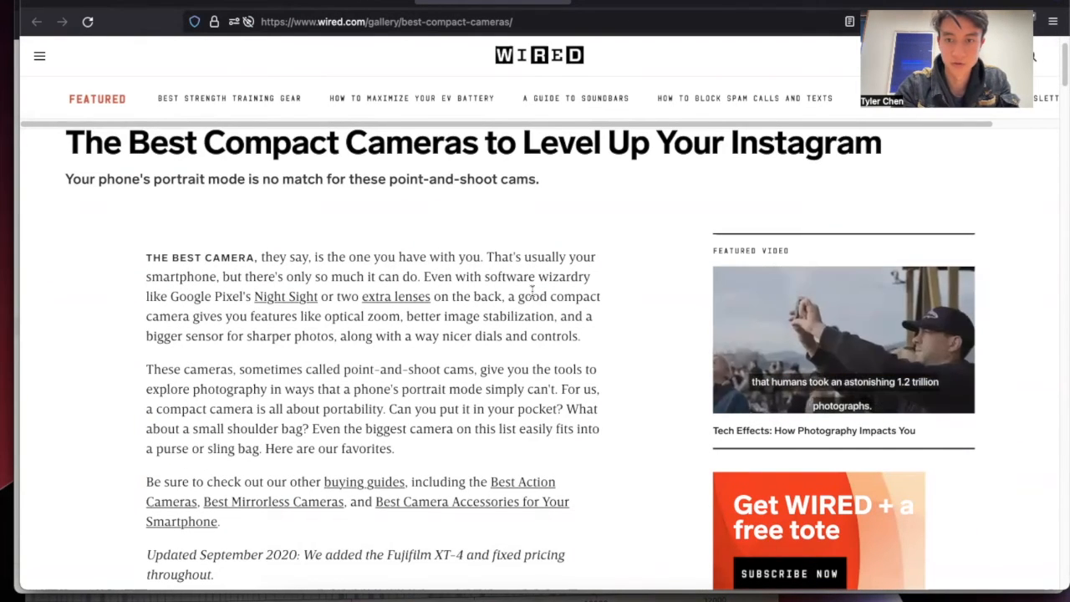
{"action": "left_click", "coordinate": [334, 3]}
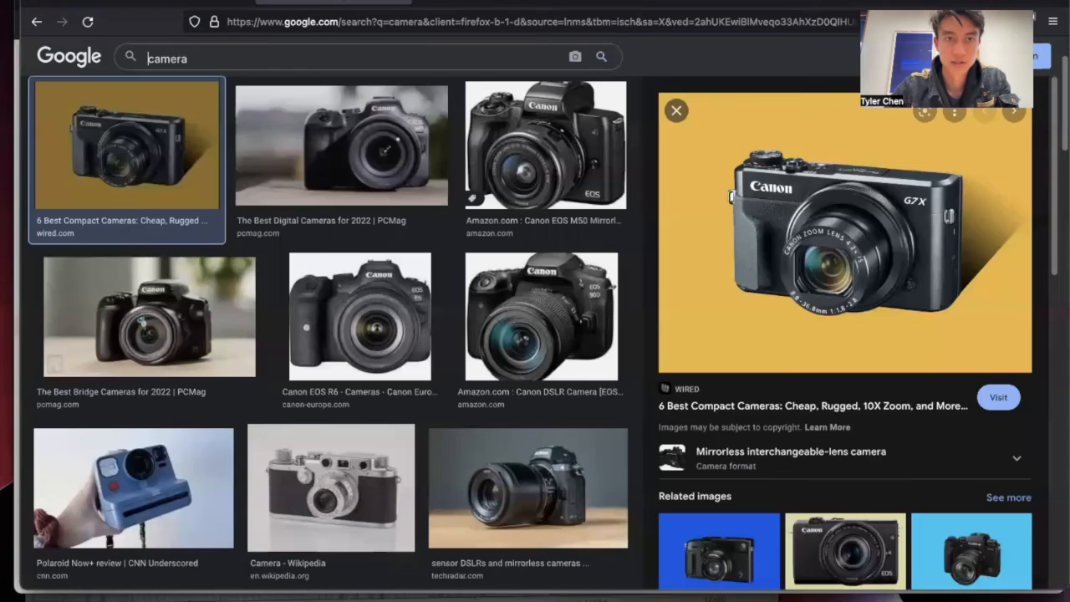
{"action": "left_click", "coordinate": [182, 2]}
{"action": "type", "text": "JustT3sting"}
{"action": "key", "text": "BackSpace"}
{"action": "key", "text": "BackSpace"}
{"action": "key", "text": "BackSpace"}
{"action": "key", "text": "BackSpace"}
{"action": "key", "text": "BackSpace"}
{"action": "key", "text": "BackSpace"}
{"action": "key", "text": "BackSpace"}
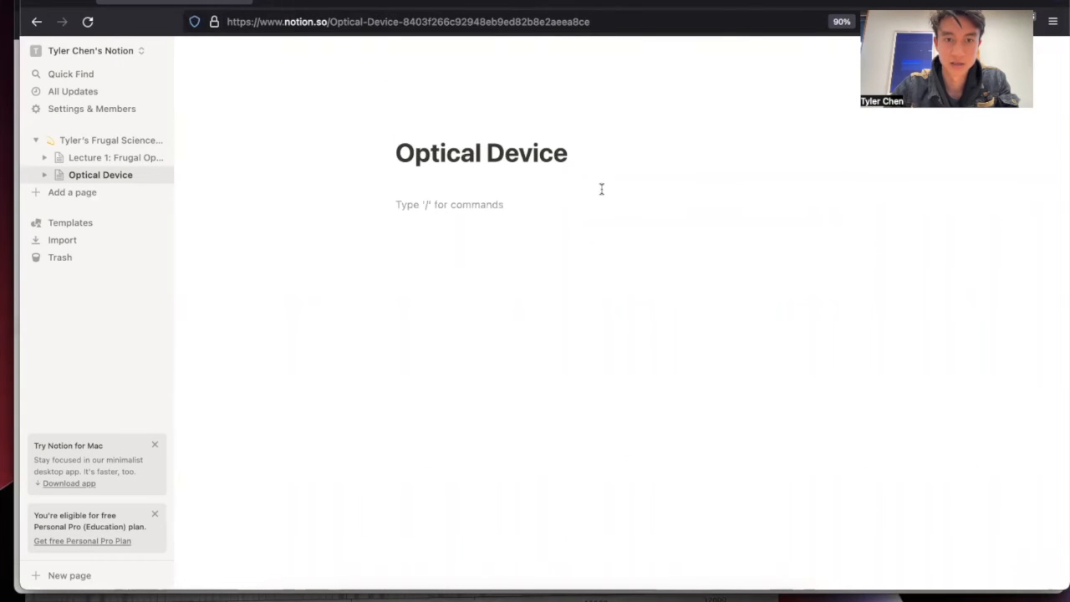
{"action": "left_click", "coordinate": [494, 4]}
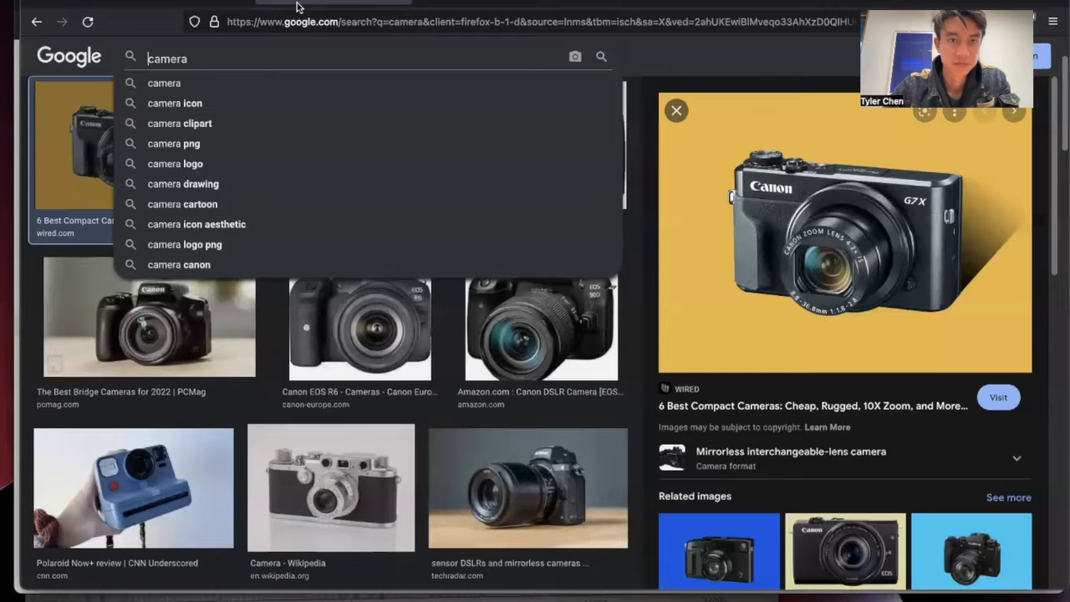
{"action": "left_click", "coordinate": [215, 1]}
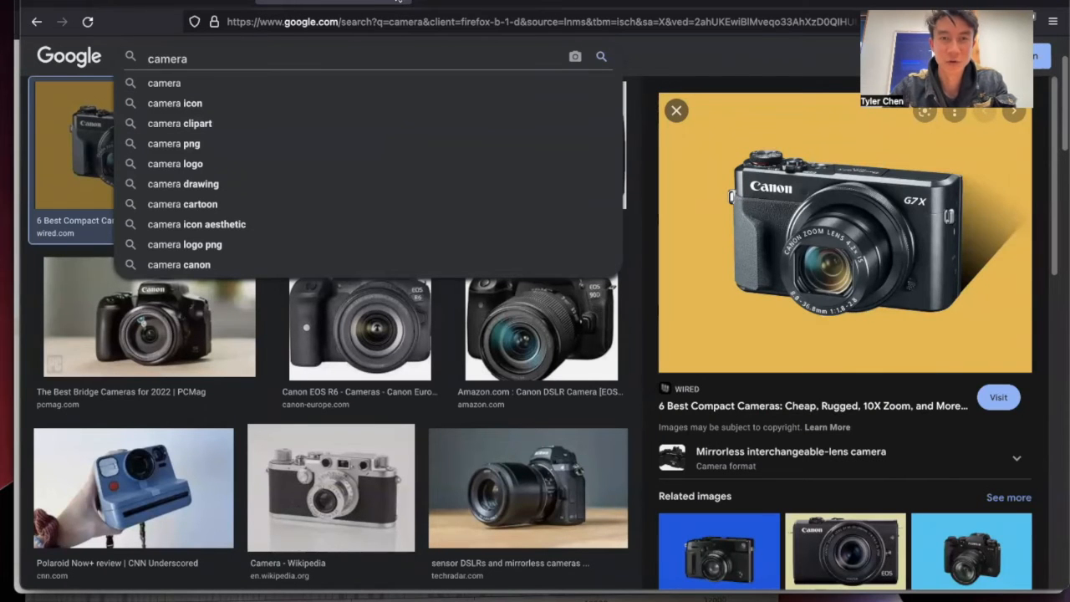
{"action": "left_click", "coordinate": [399, 1]}
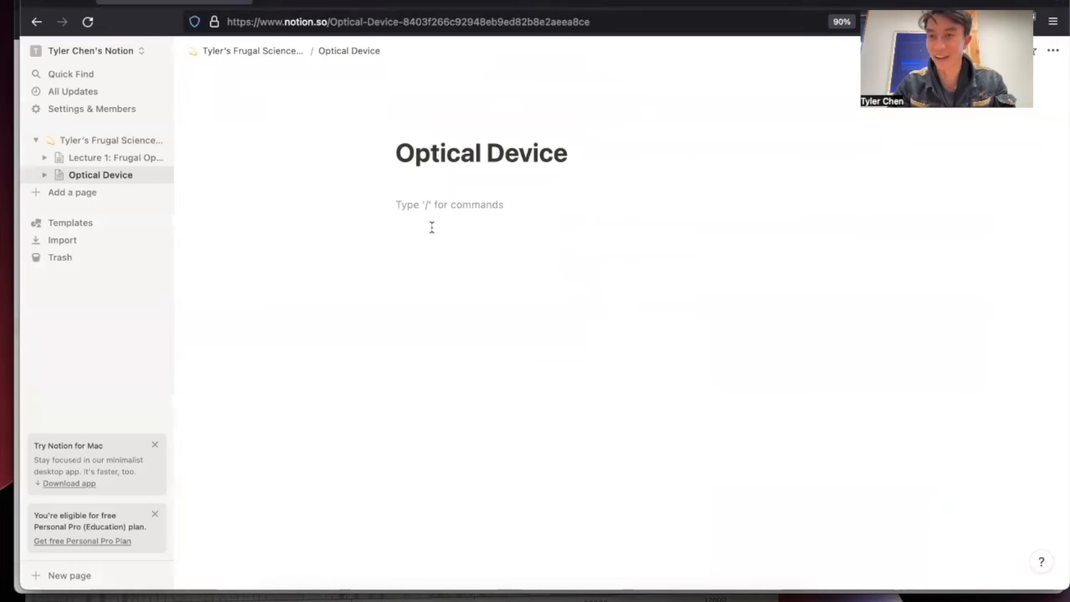
- Insert an Image block, chosen from the Media section of the block menu
{"action": "left_click", "coordinate": [371, 204]}
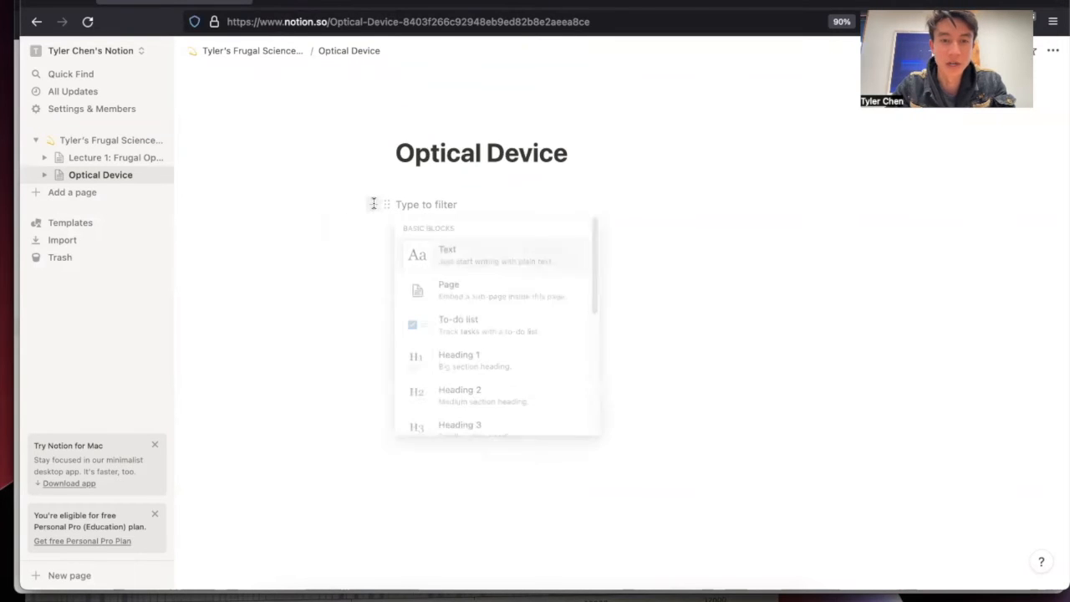
{"action": "scroll", "coordinate": [504, 326], "scroll_direction": "down", "scroll_amount": 3}
{"action": "scroll", "coordinate": [504, 326], "scroll_direction": "down", "scroll_amount": 10}
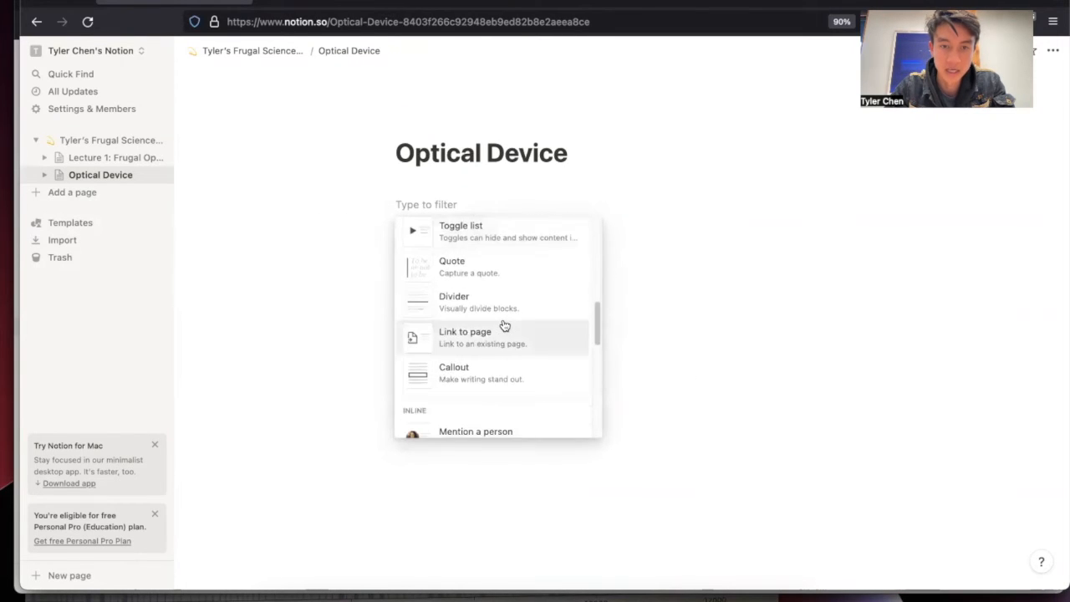
{"action": "scroll", "coordinate": [504, 326], "scroll_direction": "down", "scroll_amount": 10}
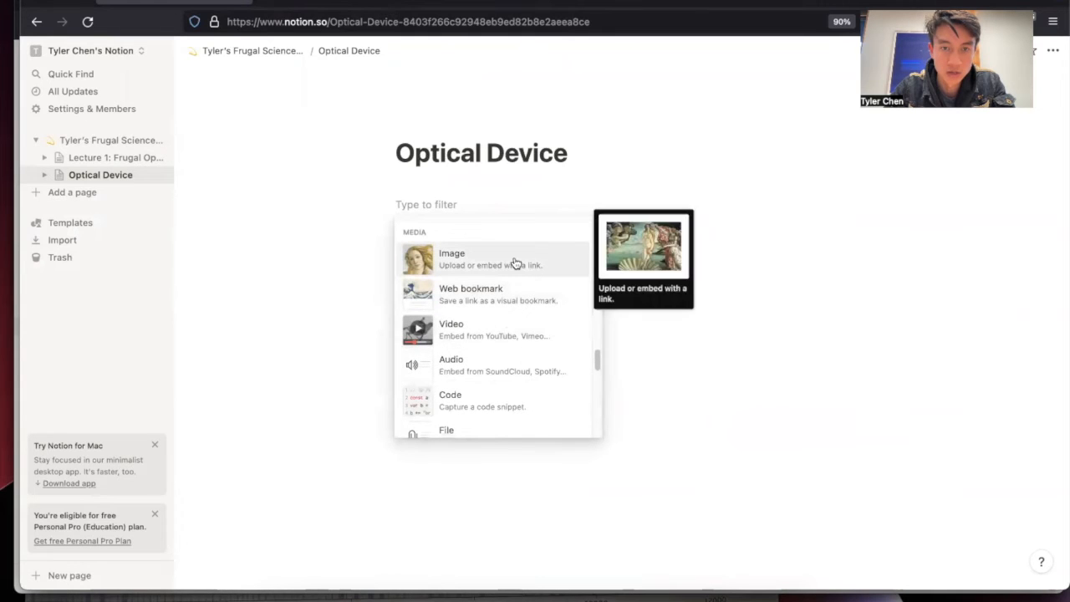
{"action": "left_click", "coordinate": [482, 264]}
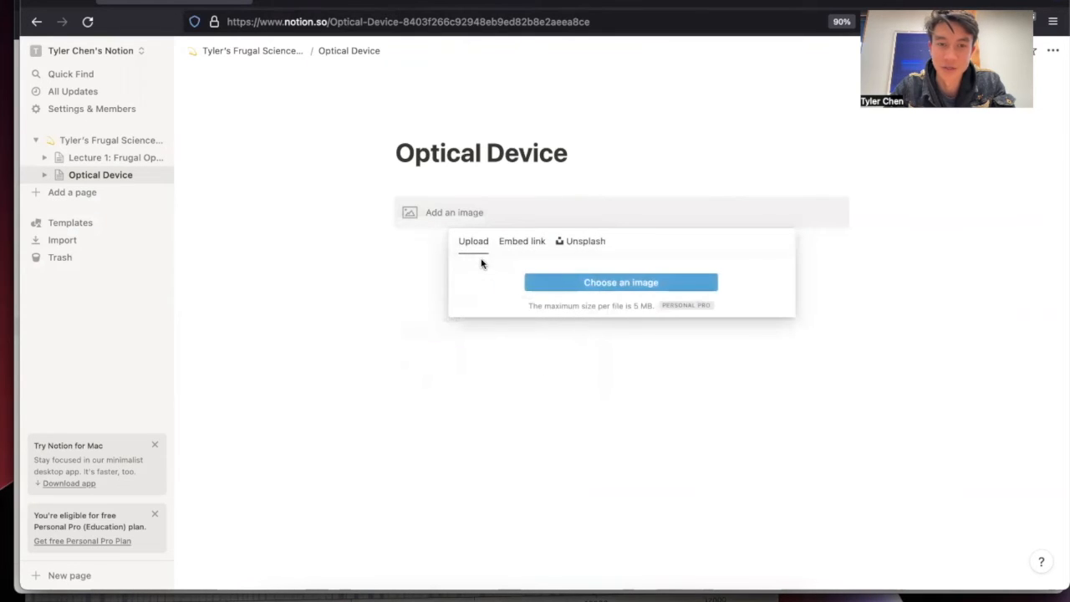
- Leave the image block empty by cancelling the file picker, and focus the blank line above
{"action": "left_click", "coordinate": [563, 281]}
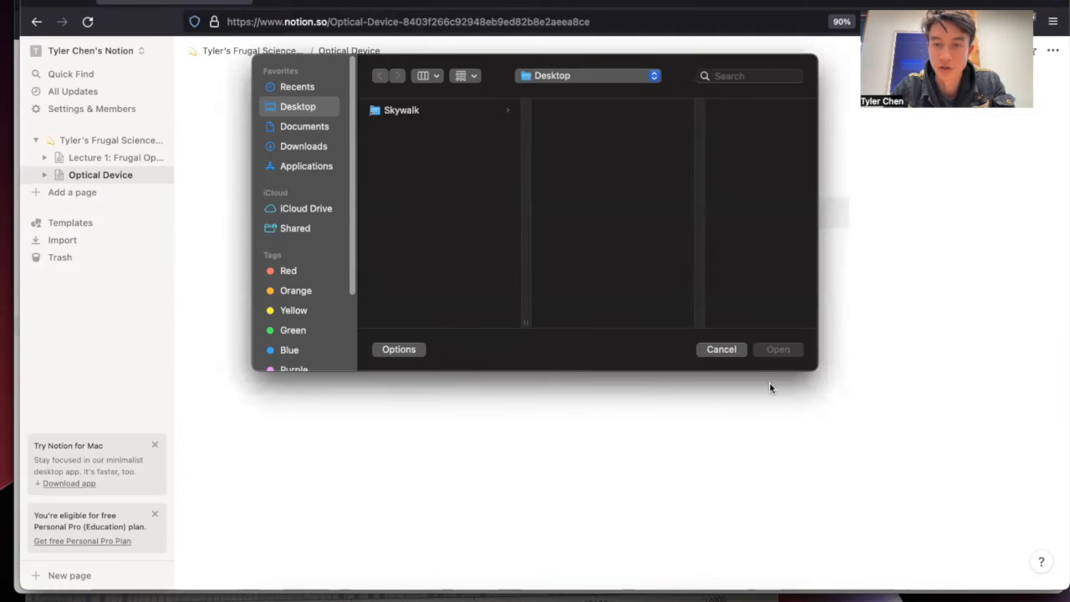
{"action": "left_click", "coordinate": [723, 356]}
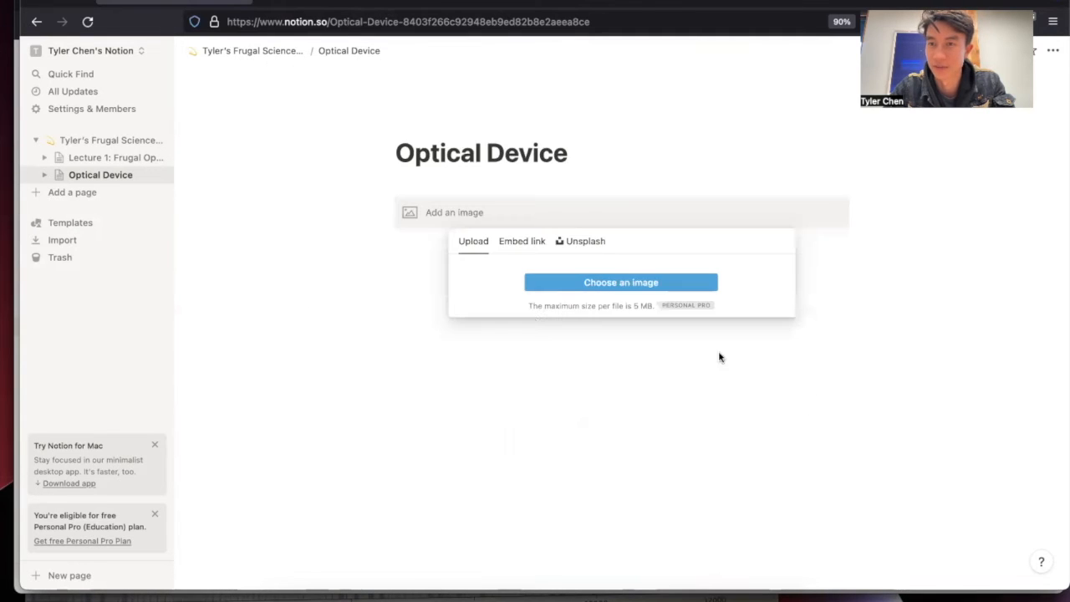
{"action": "left_click", "coordinate": [502, 332]}
{"action": "left_click", "coordinate": [419, 188]}
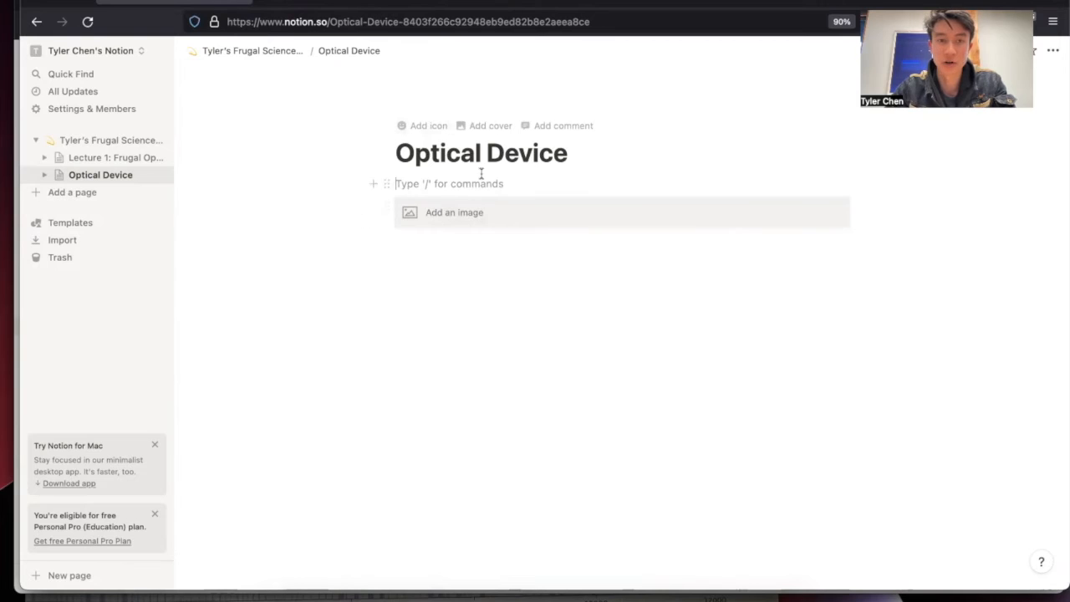
- Add a new sub-page to the lab notebook below Optical Device using the / menu
{"action": "left_click", "coordinate": [277, 52]}
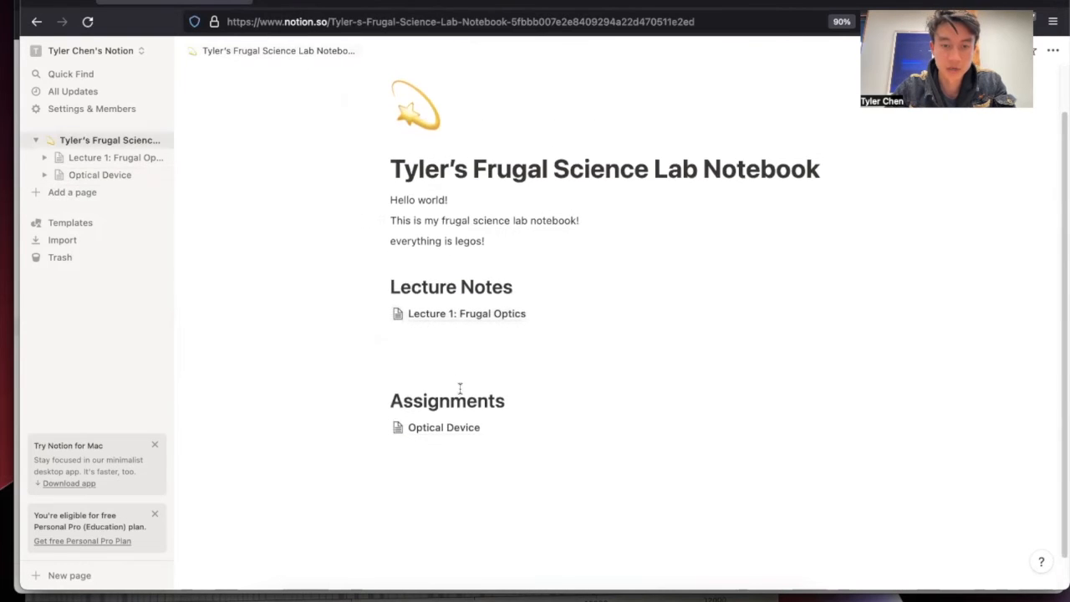
{"action": "left_click", "coordinate": [459, 457]}
{"action": "type", "text": "/"}
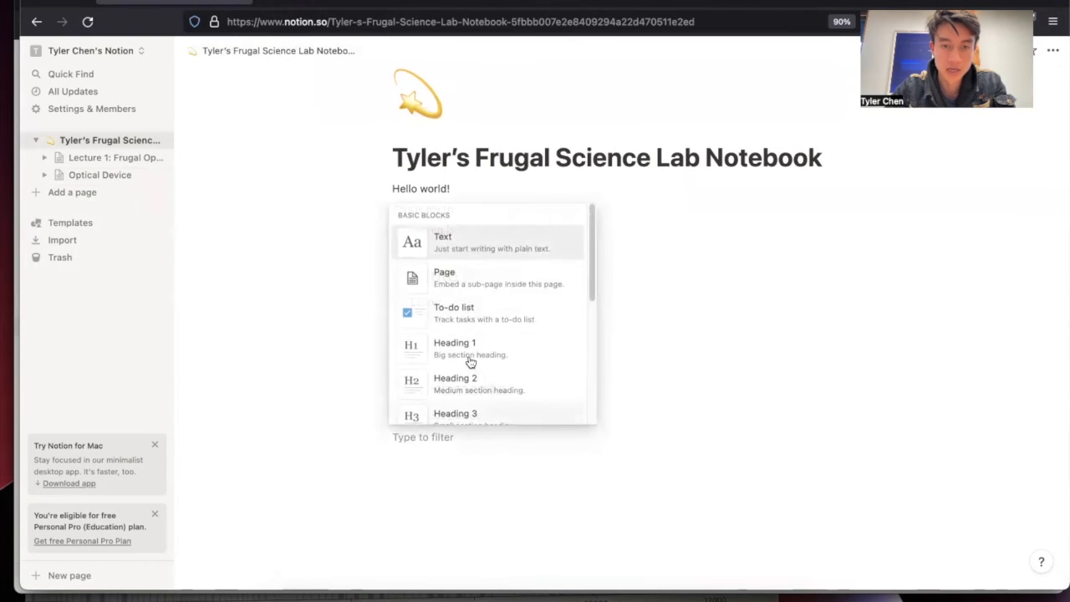
{"action": "left_click", "coordinate": [523, 280]}
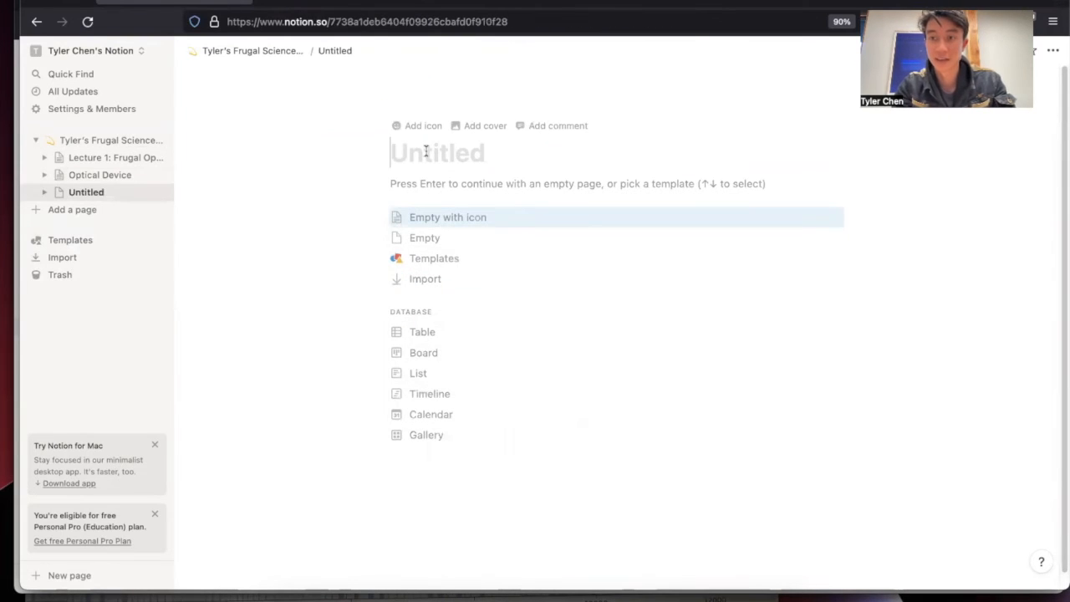
- Title the sub-page 'Fermi Problem' as an empty page, then return to the lab notebook
{"action": "type", "text": "Fermi Problem"}
{"action": "key", "text": "Return"}
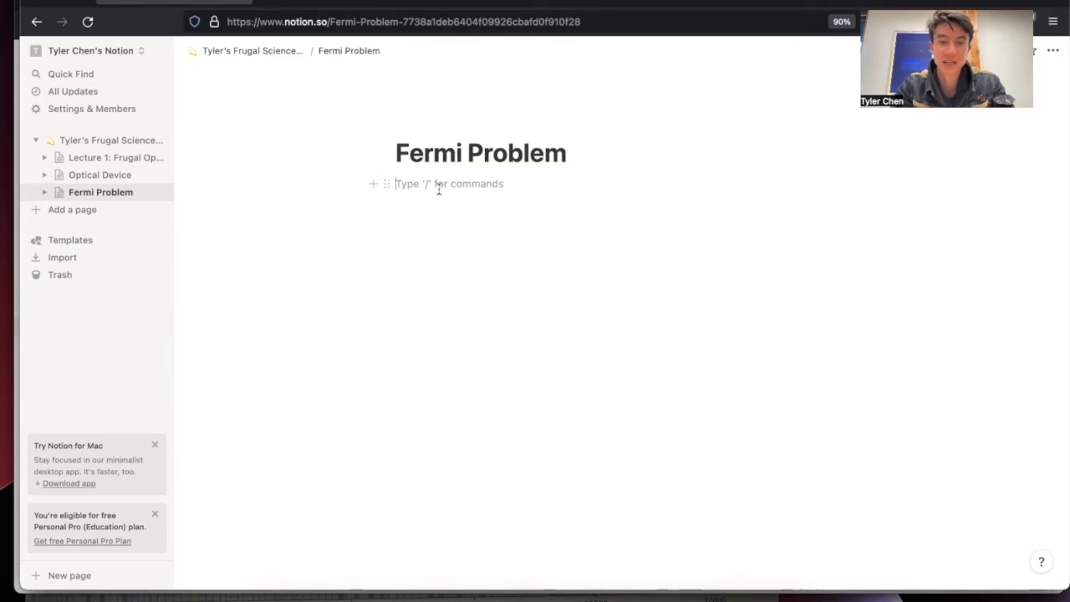
{"action": "left_click", "coordinate": [108, 141]}
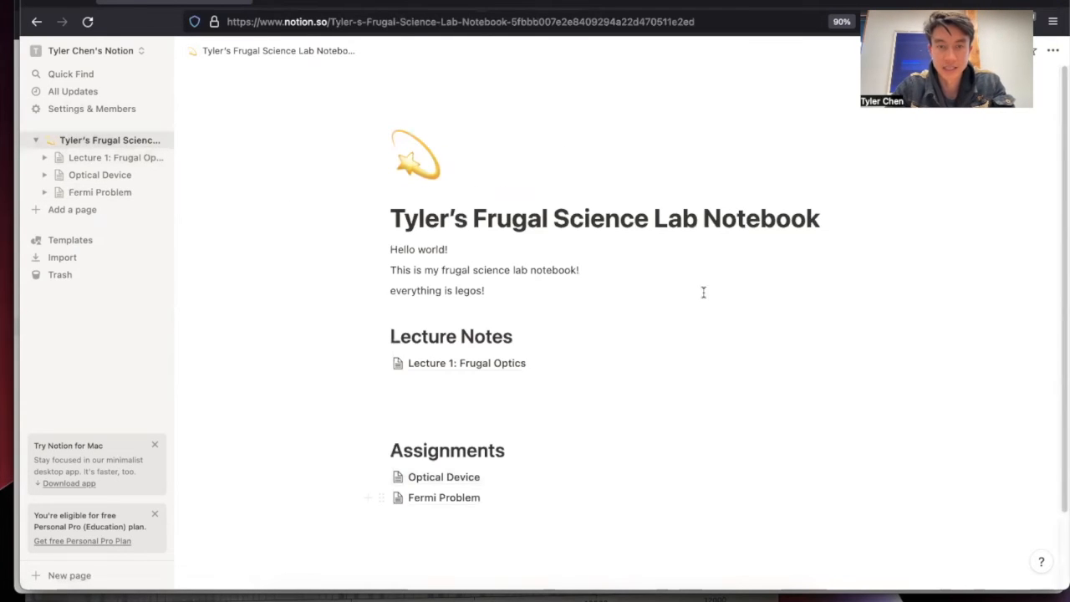
- Delete the blank line under 'Lecture 1: Frugal Optics' above the Assignments heading
{"action": "left_click", "coordinate": [475, 406]}
{"action": "key", "text": "BackSpace"}
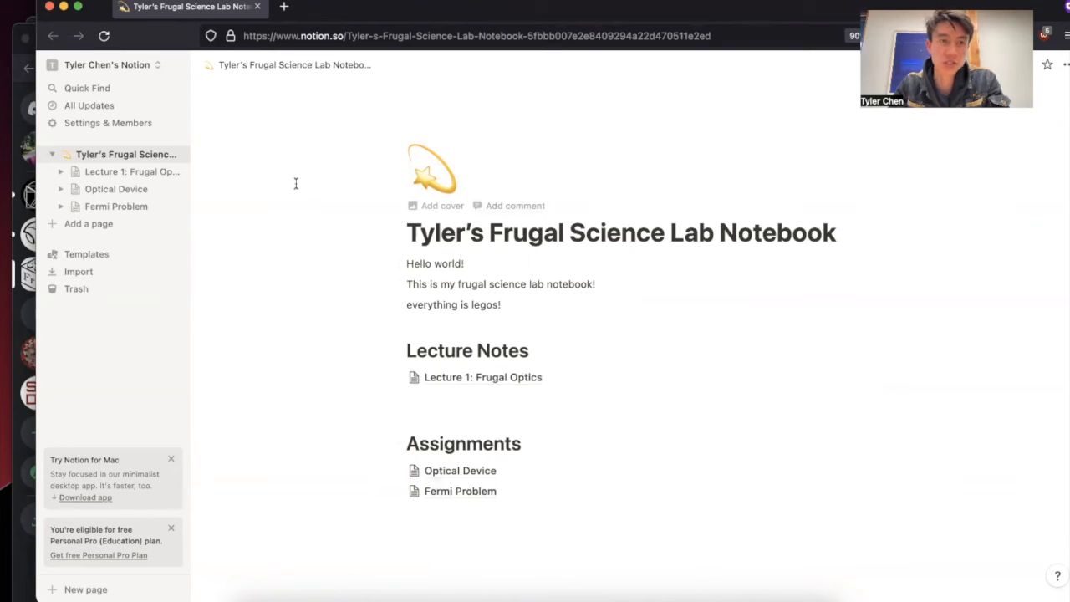
- In Discord #announcements, select the Course Notion link URL from the Frugal Science Logistics post
{"action": "left_click", "coordinate": [26, 53]}
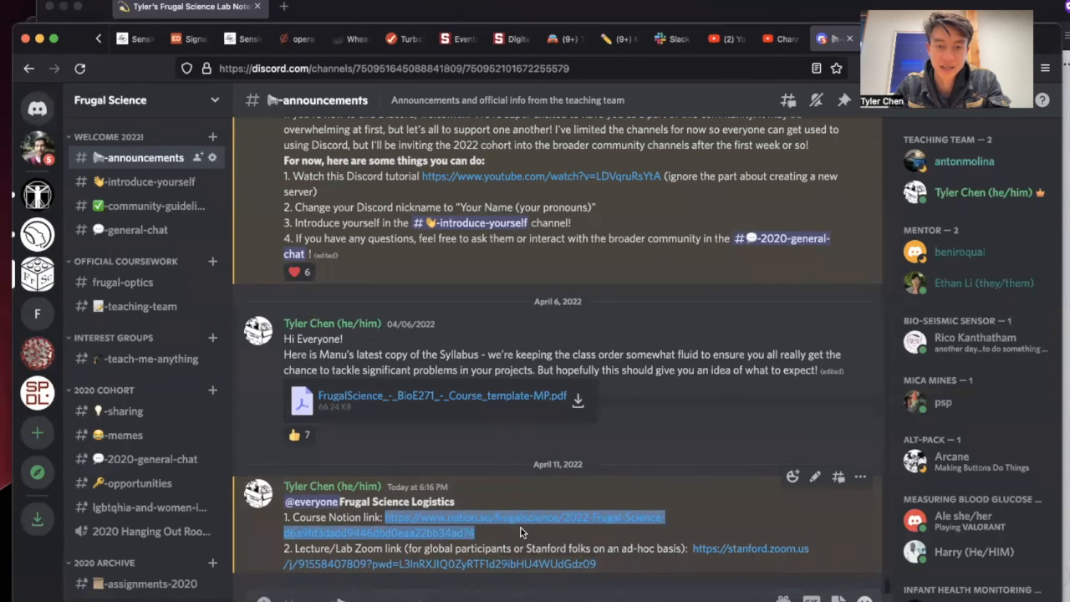
{"action": "left_click", "coordinate": [520, 532]}
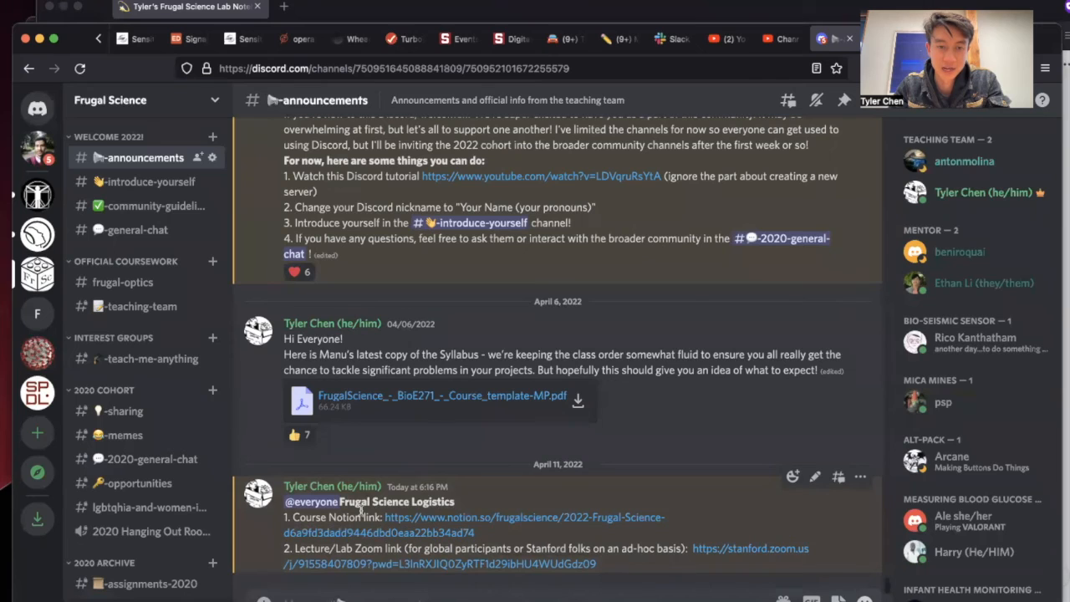
{"action": "left_click_drag", "start_coordinate": [499, 530], "coordinate": [387, 519]}
{"action": "key", "text": "super+c"}
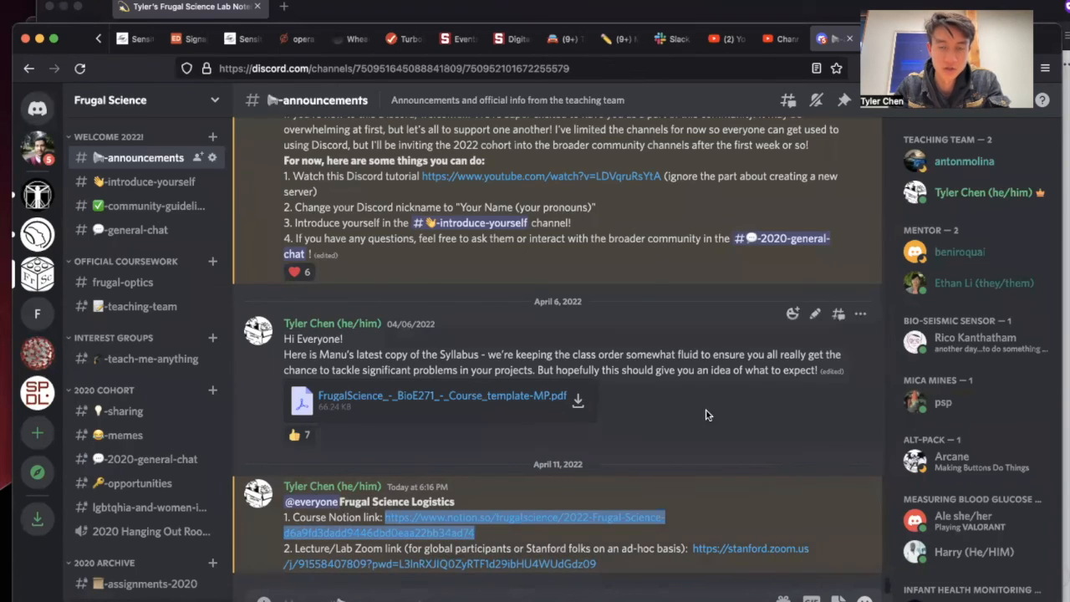
- Load the copied course Notion link in a new Firefox Private Browsing tab
{"action": "left_click", "coordinate": [329, 9]}
{"action": "left_click", "coordinate": [284, 7]}
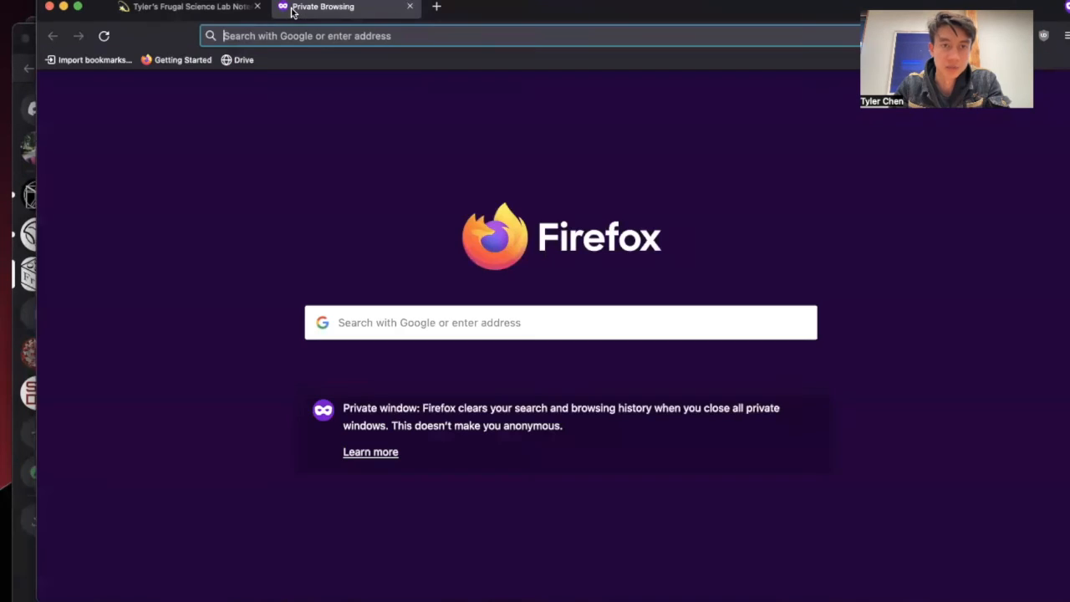
{"action": "key", "text": "super+v"}
{"action": "key", "text": "Return"}
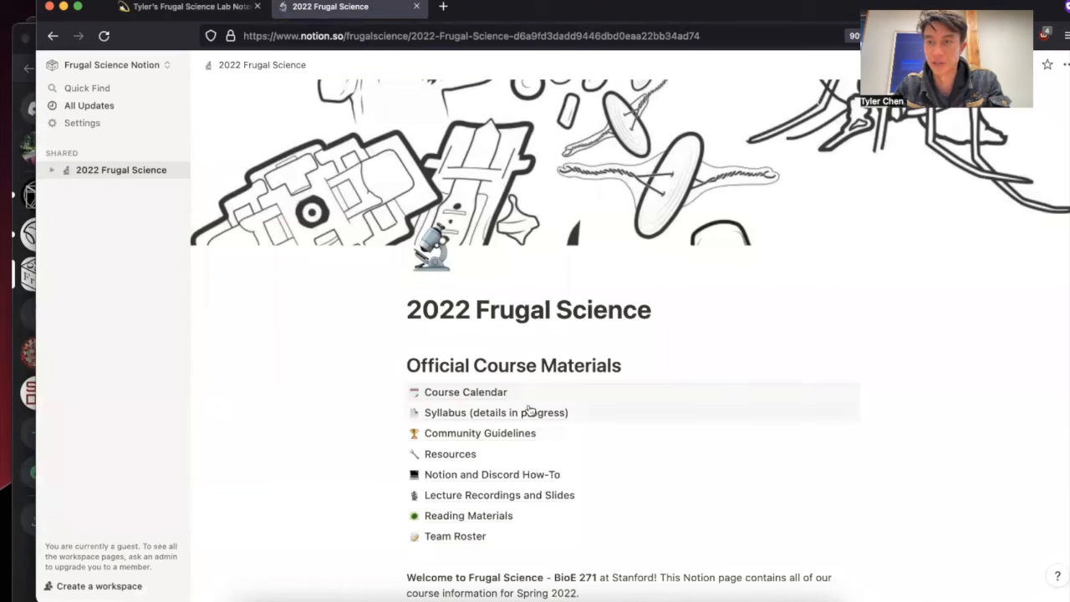
{"action": "scroll", "coordinate": [618, 356], "scroll_direction": "down", "scroll_amount": 3}
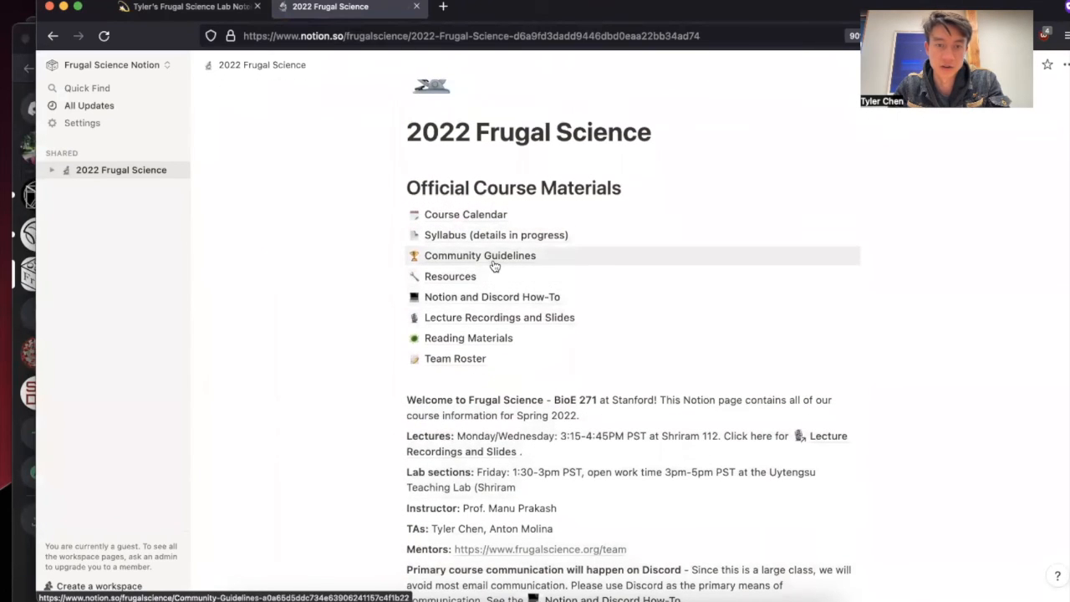
{"action": "left_click", "coordinate": [494, 260]}
{"action": "scroll", "coordinate": [491, 274], "scroll_direction": "down", "scroll_amount": 5}
{"action": "scroll", "coordinate": [491, 275], "scroll_direction": "up", "scroll_amount": 5}
{"action": "left_click", "coordinate": [277, 65]}
{"action": "scroll", "coordinate": [518, 384], "scroll_direction": "down", "scroll_amount": 2}
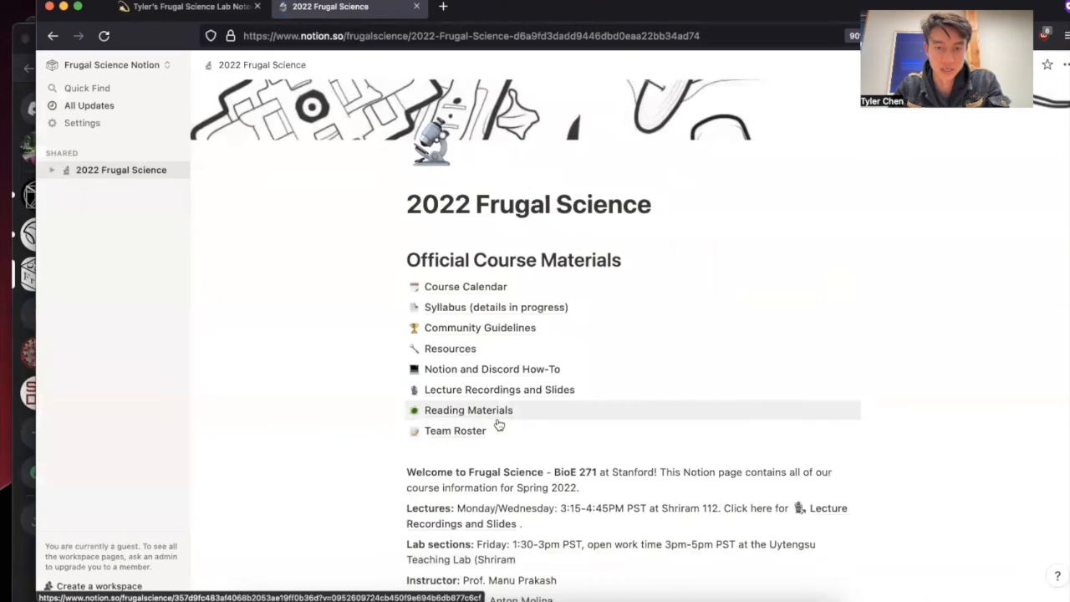
{"action": "left_click", "coordinate": [520, 387]}
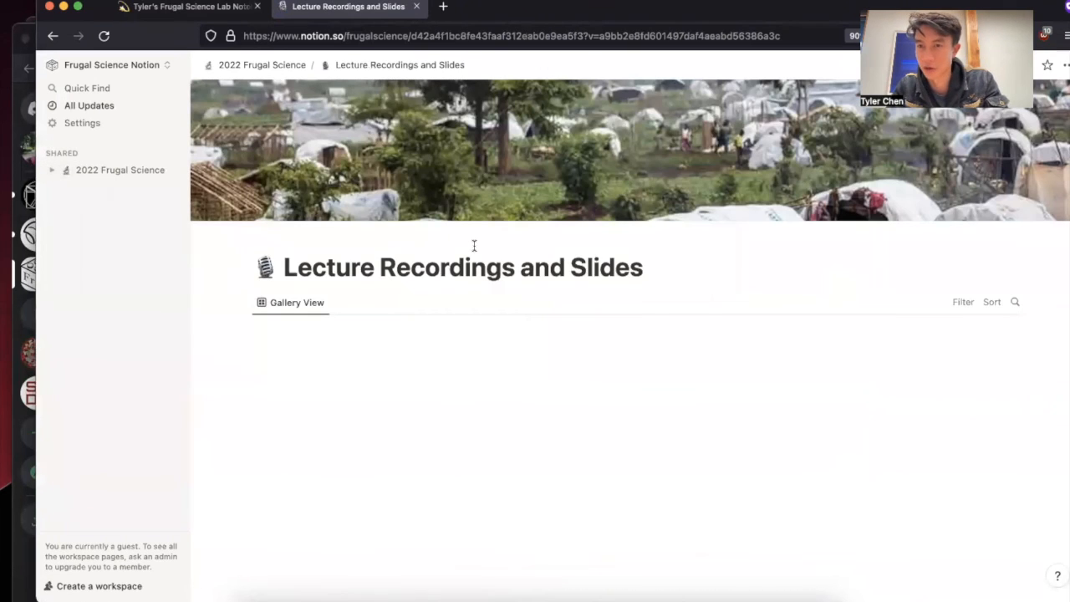
{"action": "left_click", "coordinate": [274, 66]}
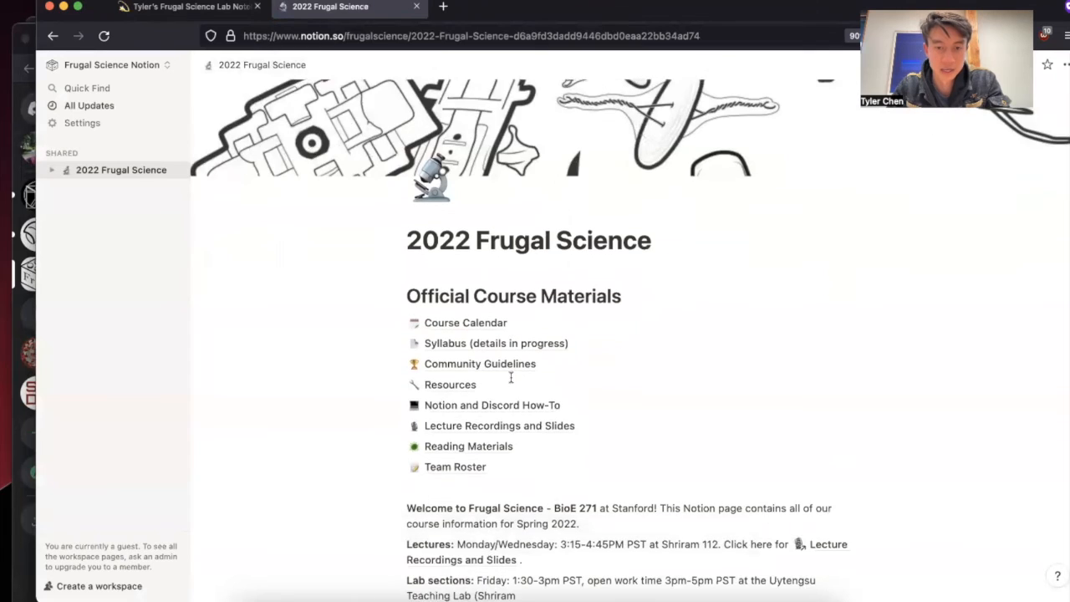
{"action": "scroll", "coordinate": [490, 468], "scroll_direction": "down", "scroll_amount": 1}
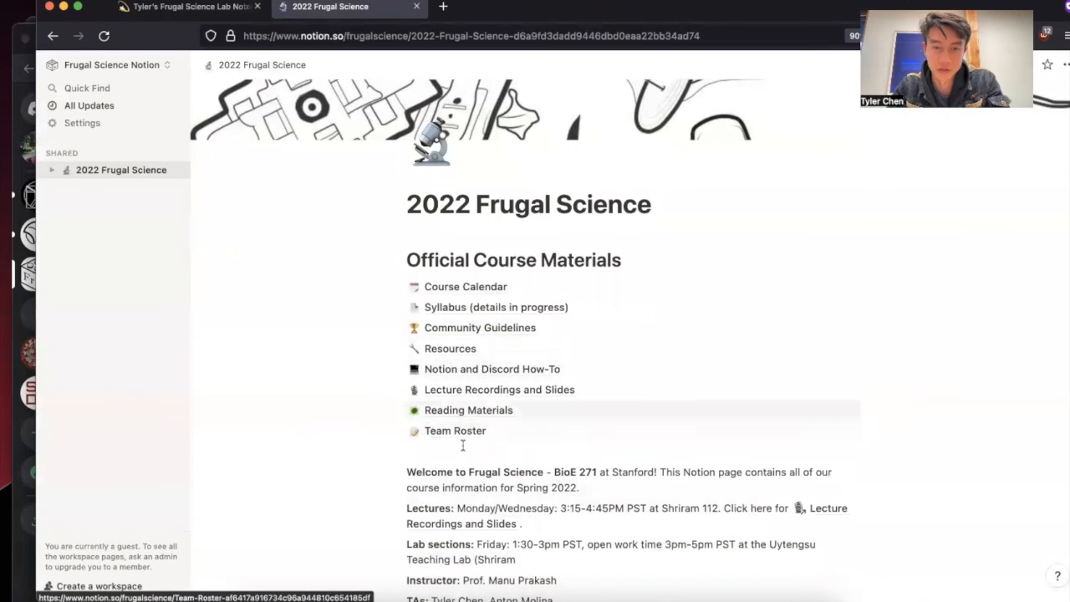
{"action": "scroll", "coordinate": [377, 151], "scroll_direction": "up", "scroll_amount": 3}
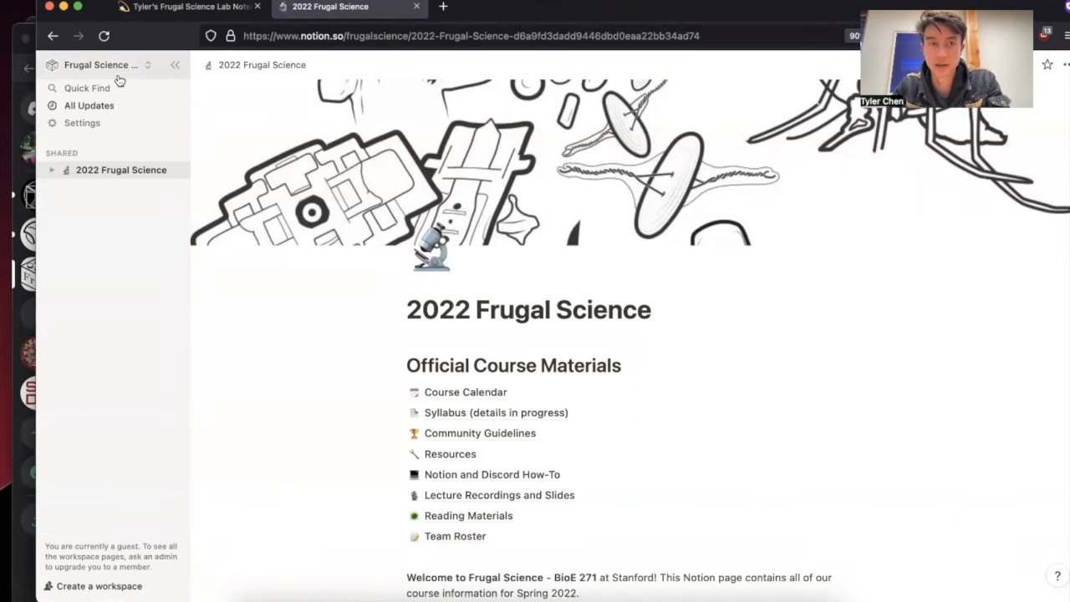
- Hide and re-lock the Notion sidebar, then show the workspace list with Frugal Science Notion and the personal workspace
{"action": "left_click", "coordinate": [175, 64]}
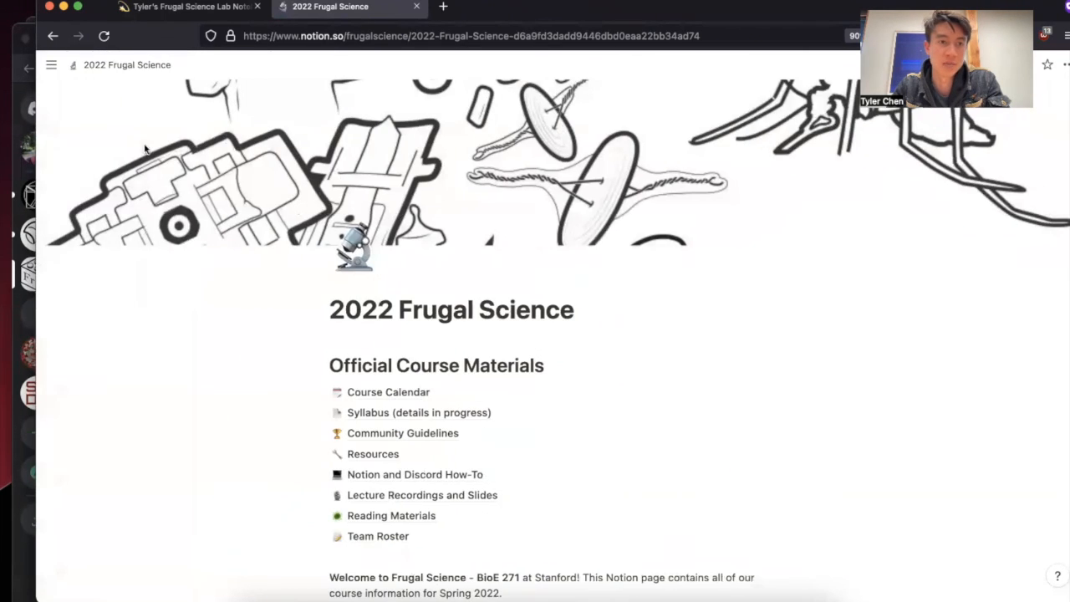
{"action": "mouse_move", "coordinate": [52, 67]}
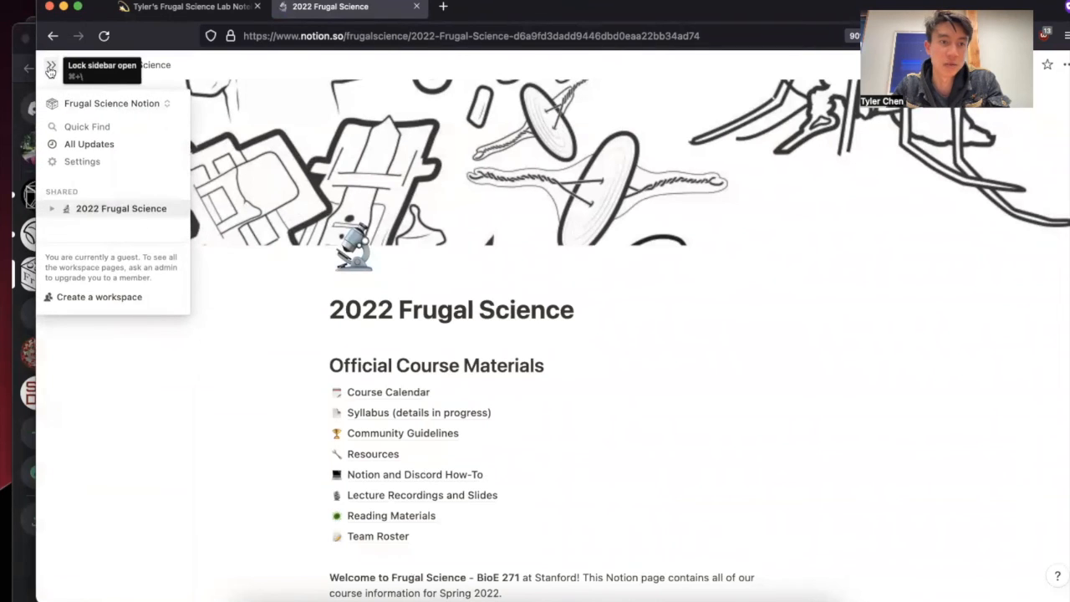
{"action": "left_click", "coordinate": [50, 67]}
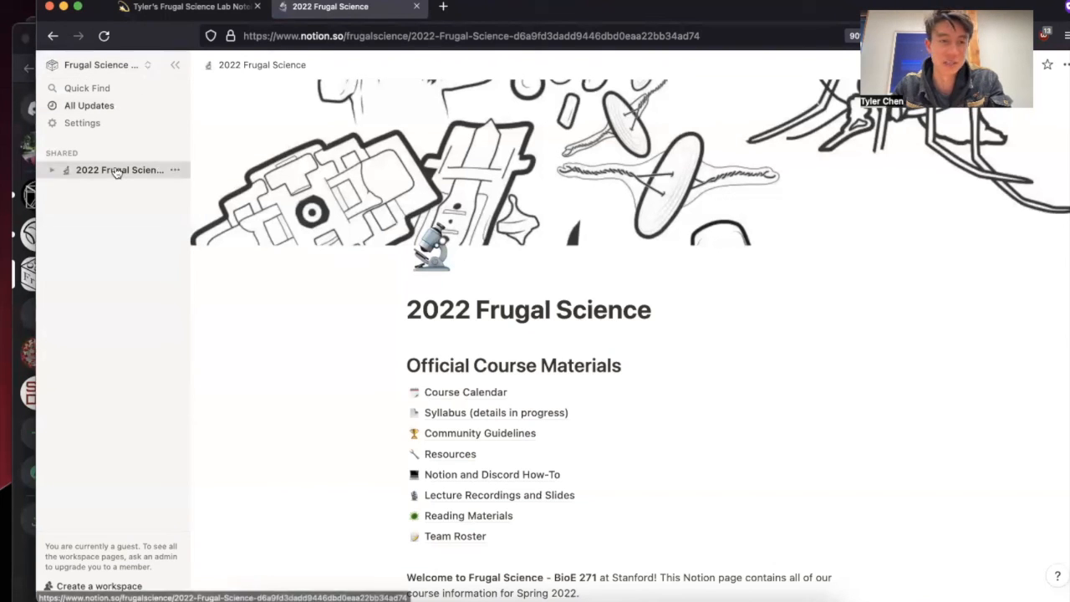
{"action": "left_click", "coordinate": [119, 65]}
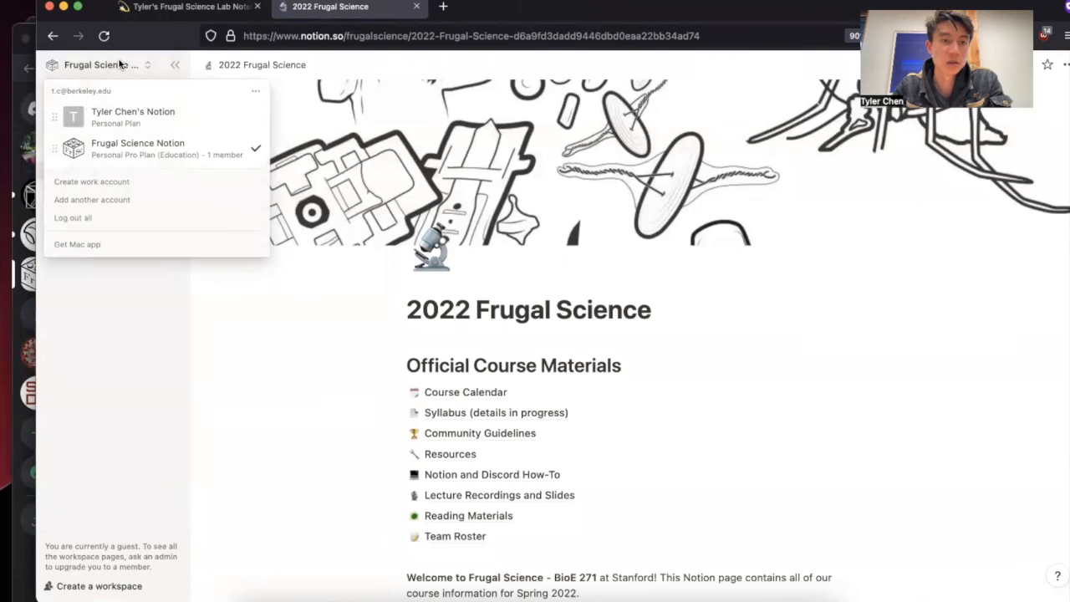
- Switch workspaces, expanding 2022 Frugal Science in Frugal Science Notion, and end in the personal workspace
{"action": "left_click", "coordinate": [143, 121]}
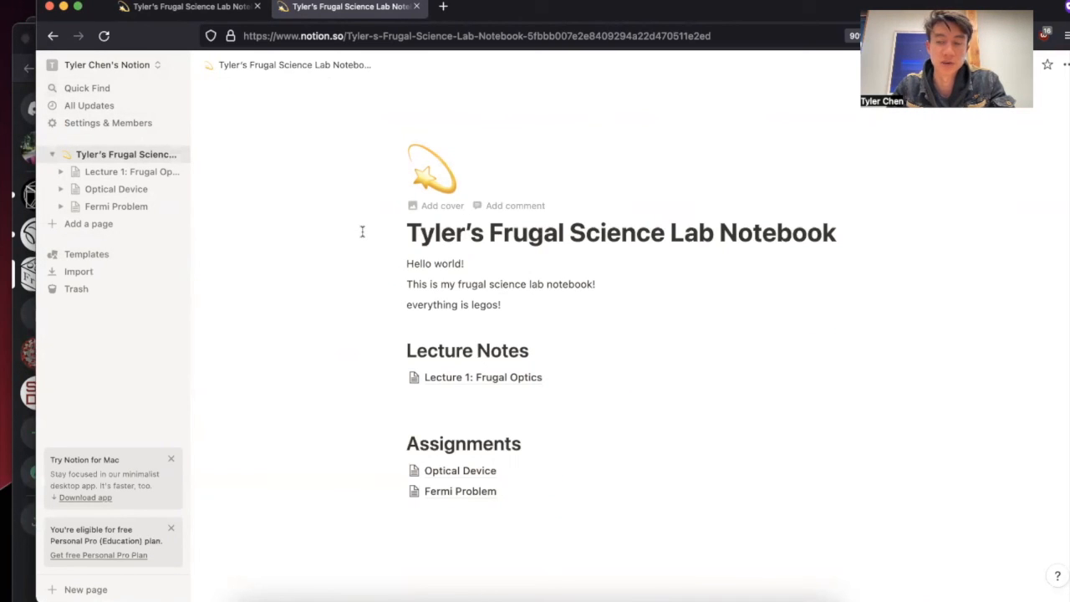
{"action": "left_click", "coordinate": [129, 63]}
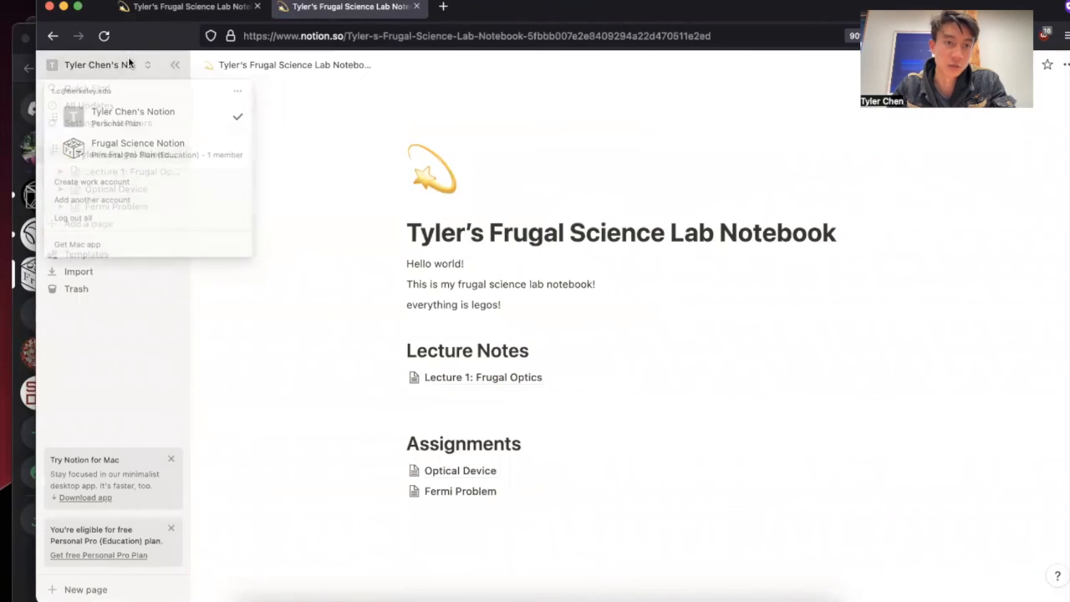
{"action": "left_click", "coordinate": [118, 155]}
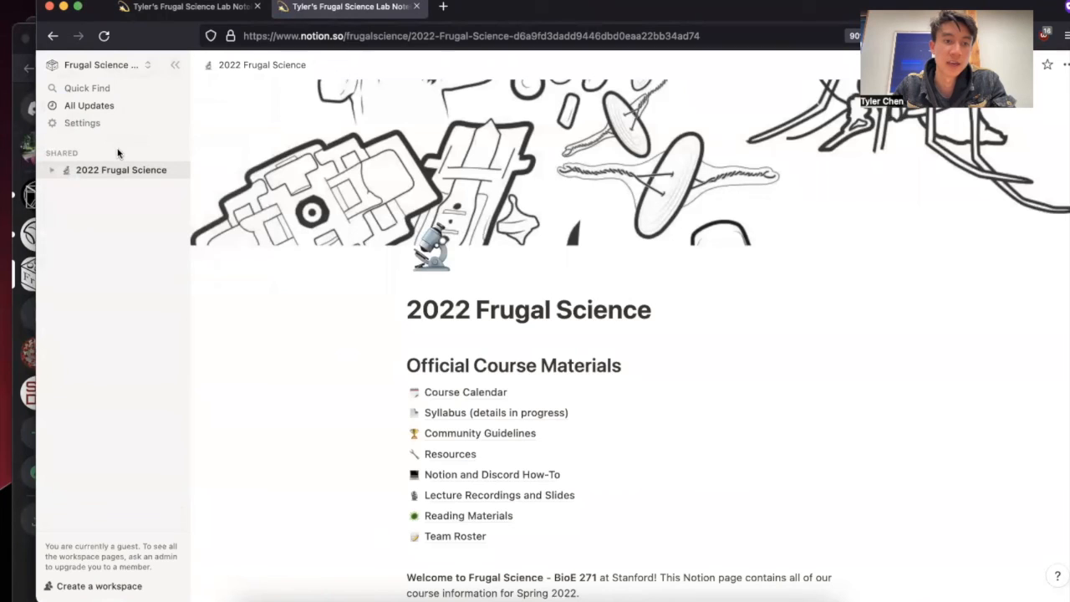
{"action": "left_click", "coordinate": [51, 170]}
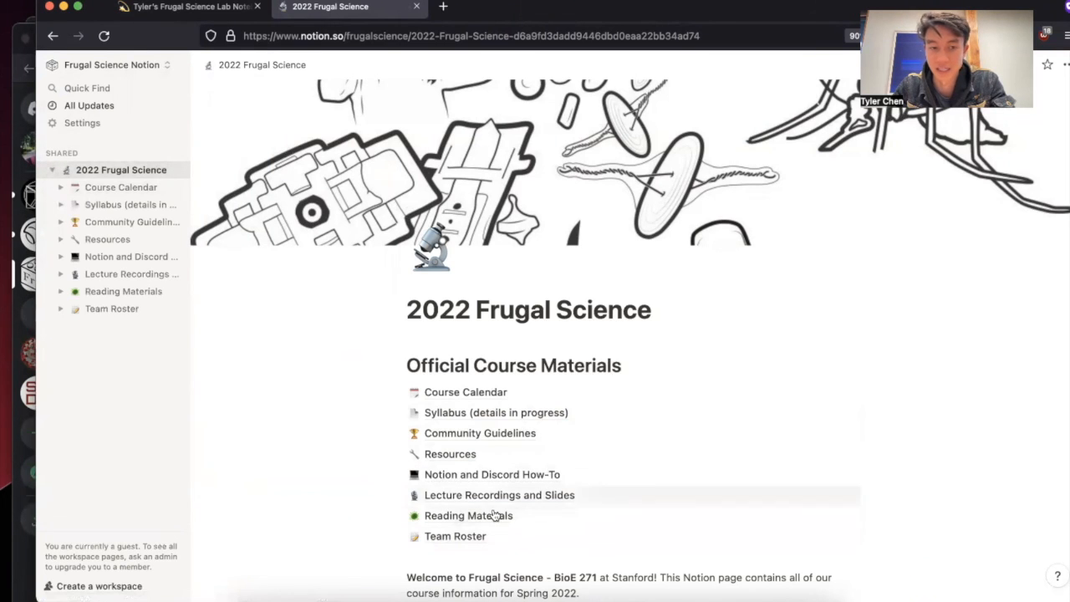
{"action": "left_click", "coordinate": [142, 67]}
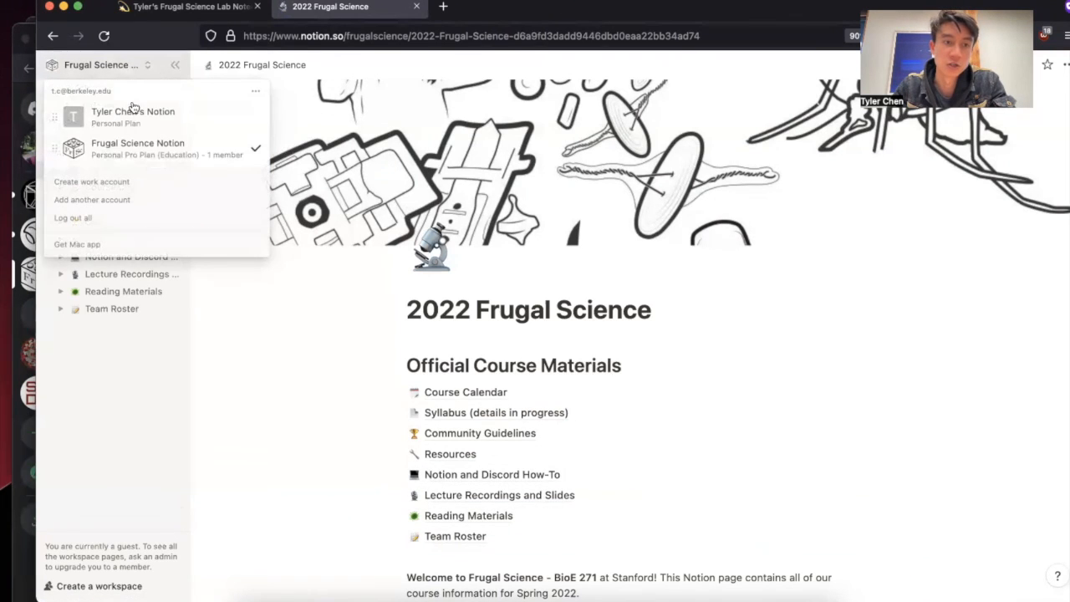
{"action": "left_click", "coordinate": [117, 111]}
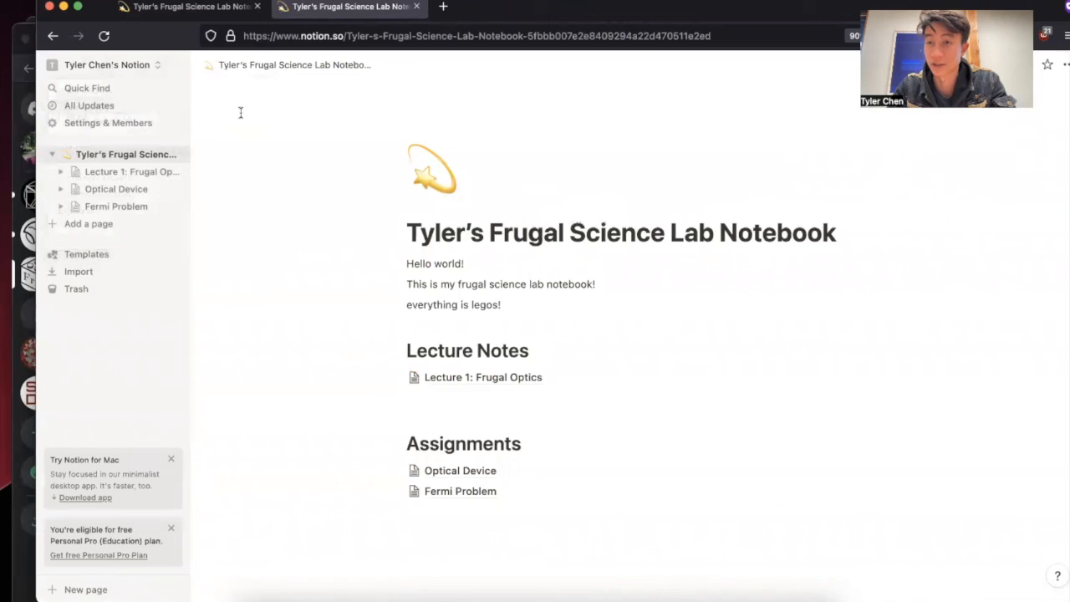